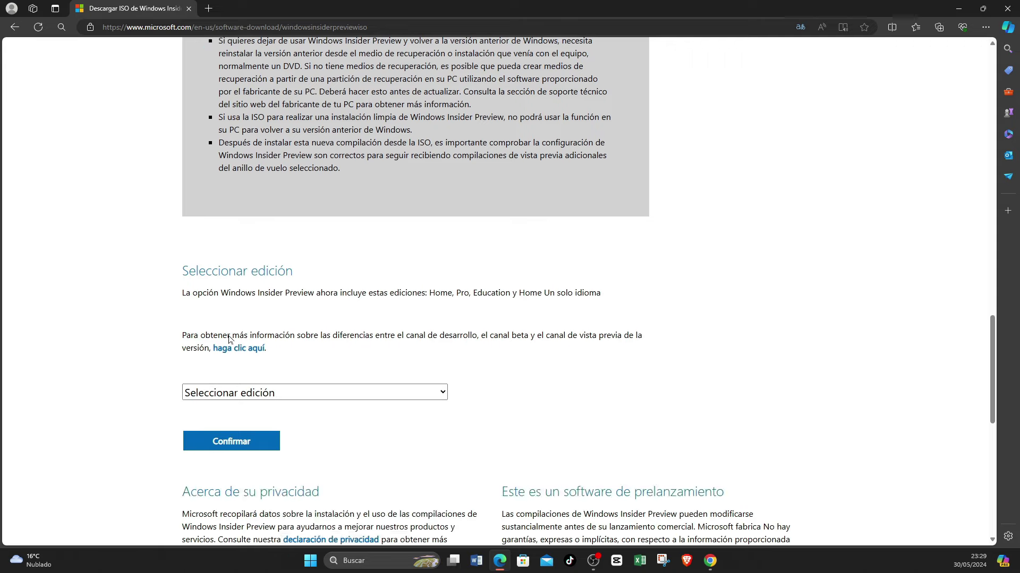
Select and confirm the Windows 11 release-preview build 26100.560 edition.
left_click(266, 314)
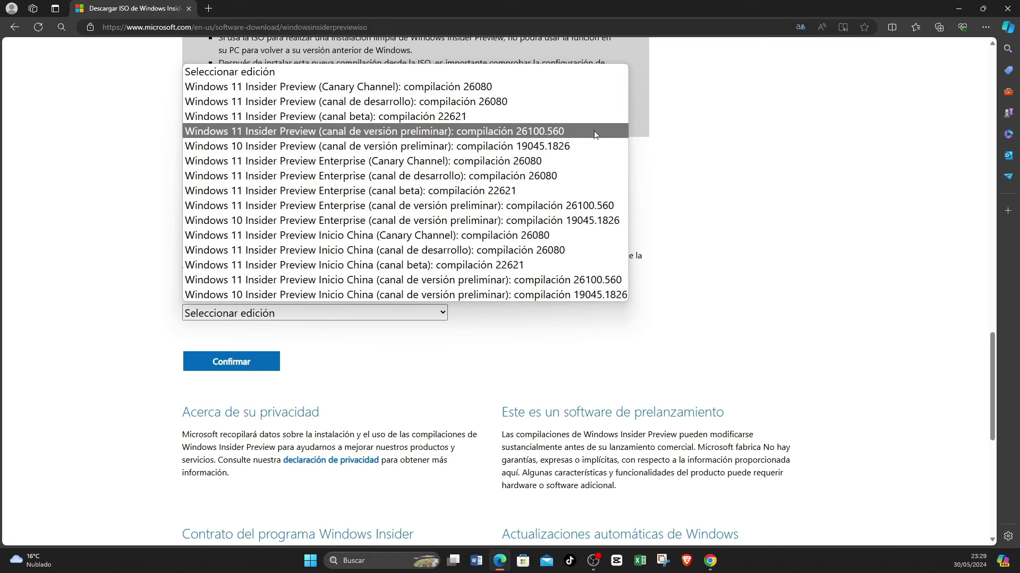
left_click(580, 132)
left_click(246, 362)
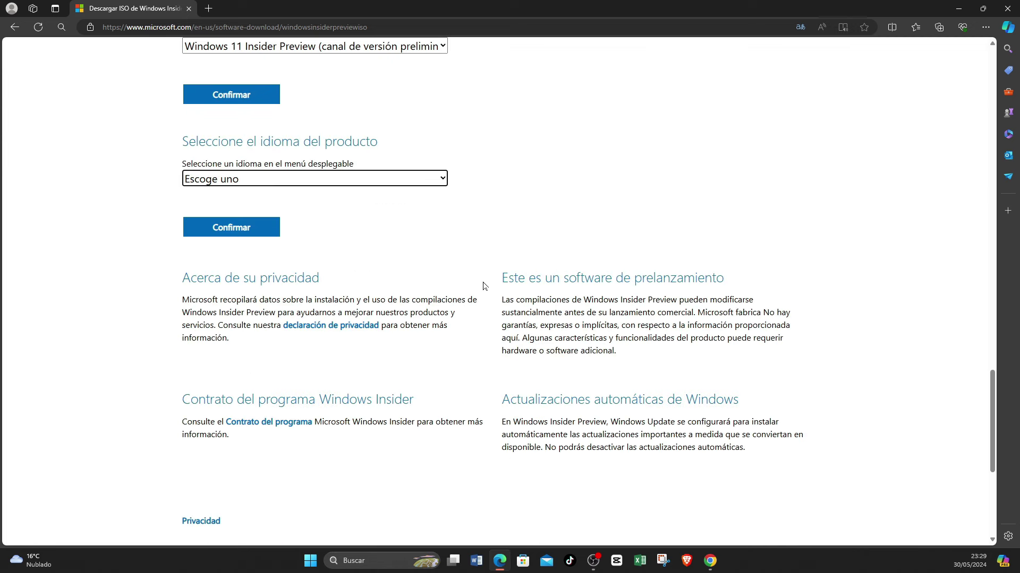
Choose Español (México) as the ISO product language.
left_click(315, 183)
scroll(286, 367, "down", 2)
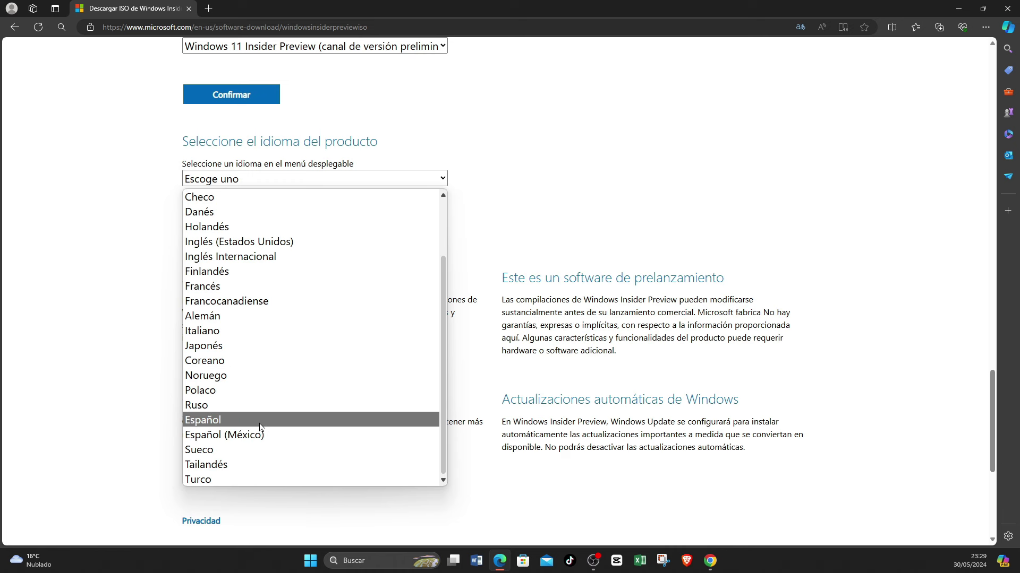
left_click(278, 436)
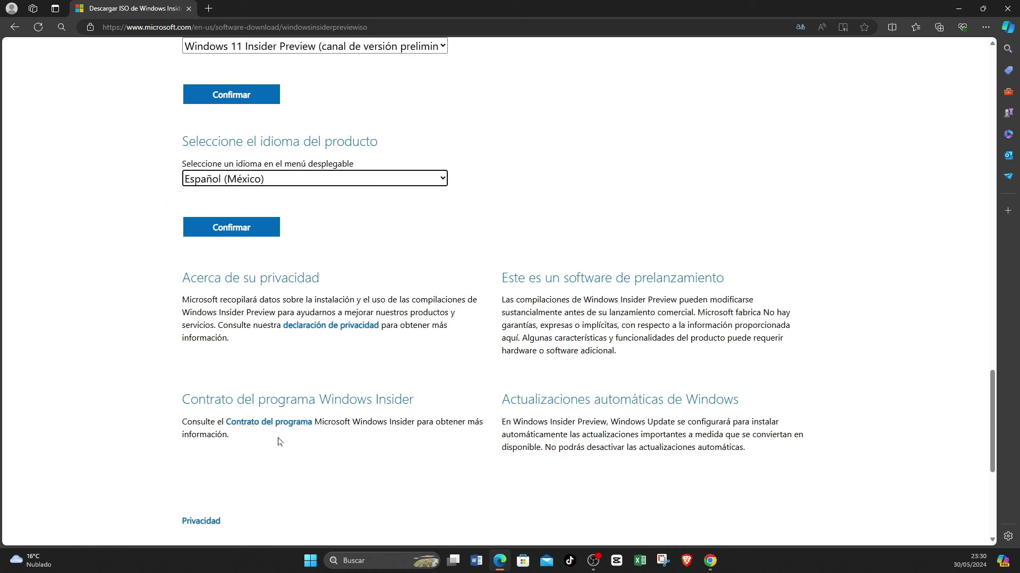
Confirm the Español (México) language and start the 64-bit ISO download.
left_click(236, 233)
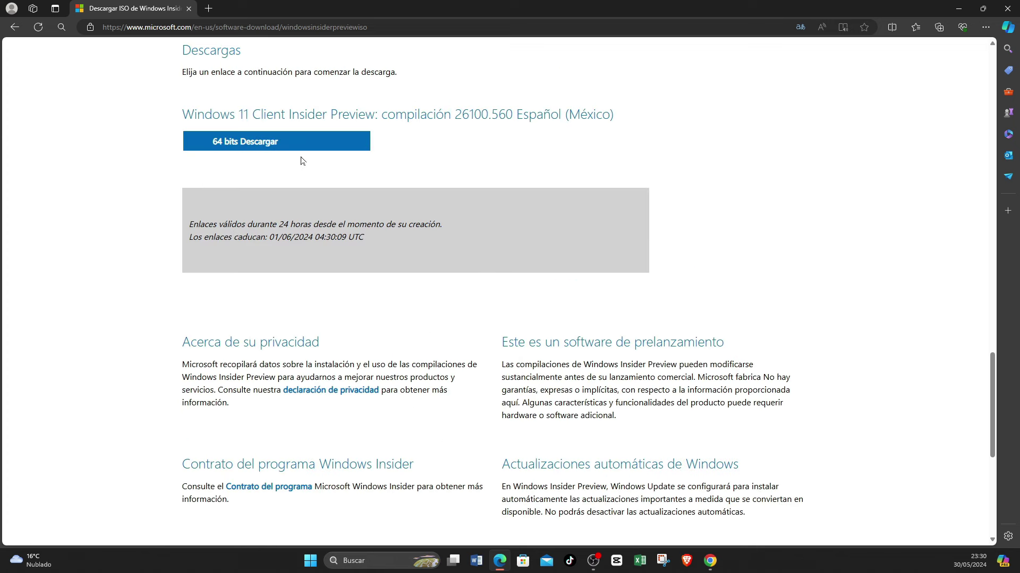
scroll(298, 175, "up", 1)
left_click_drag(183, 168, 614, 168)
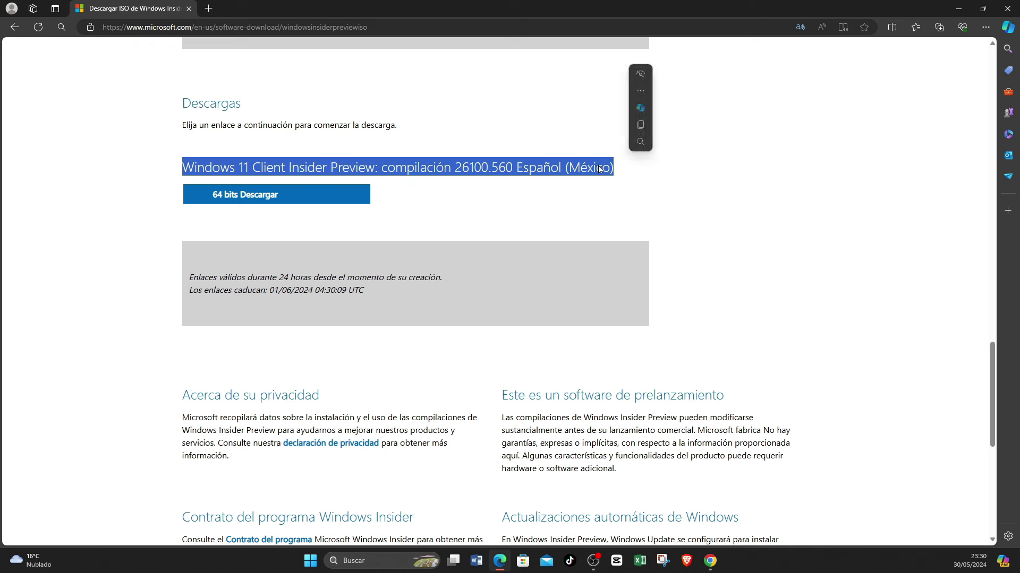
left_click_drag(237, 168, 614, 167)
left_click(383, 208)
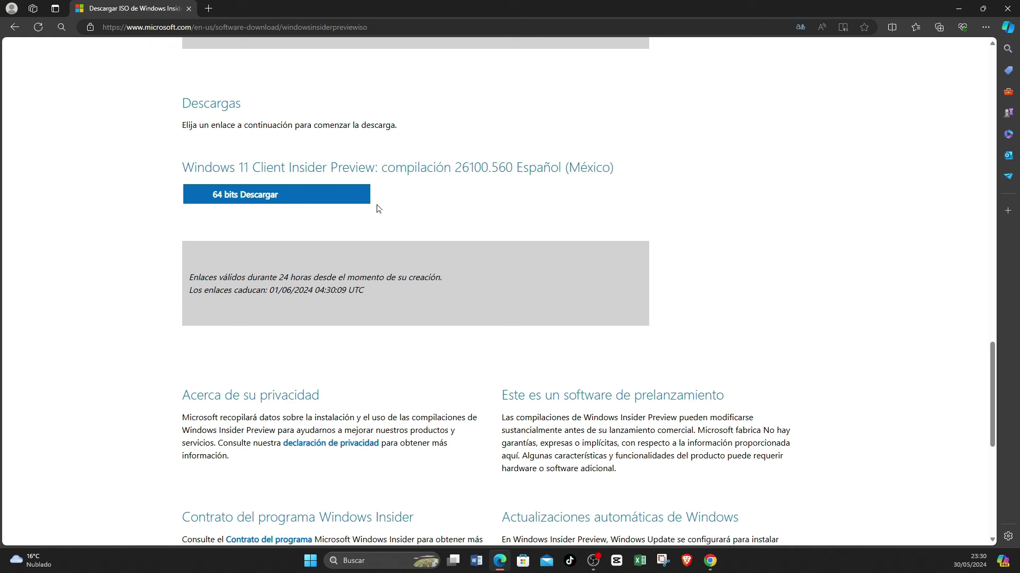
left_click(316, 201)
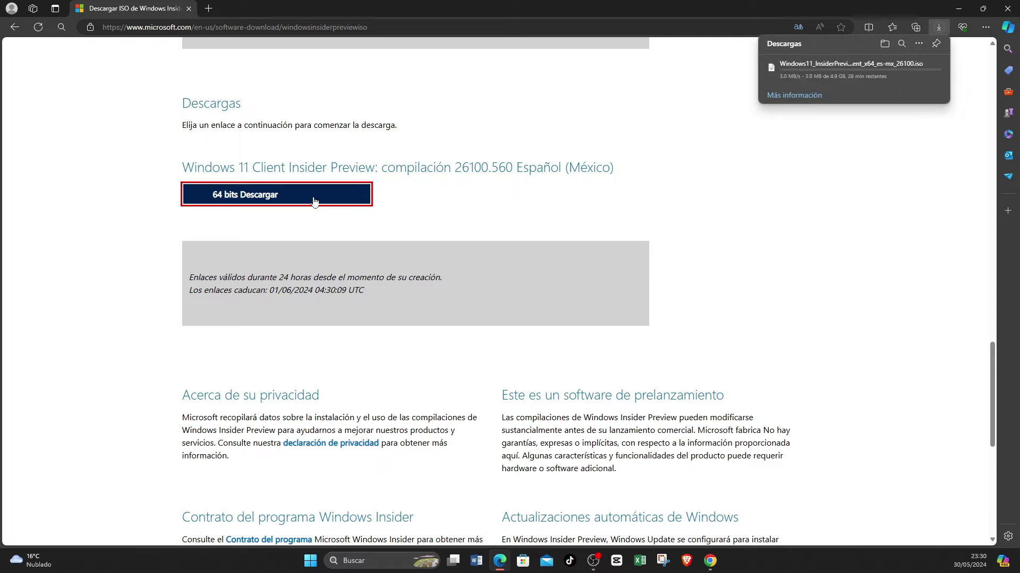
Show the downloaded Windows 11 ISO in its folder from Edge's downloads list.
mouse_move(801, 80)
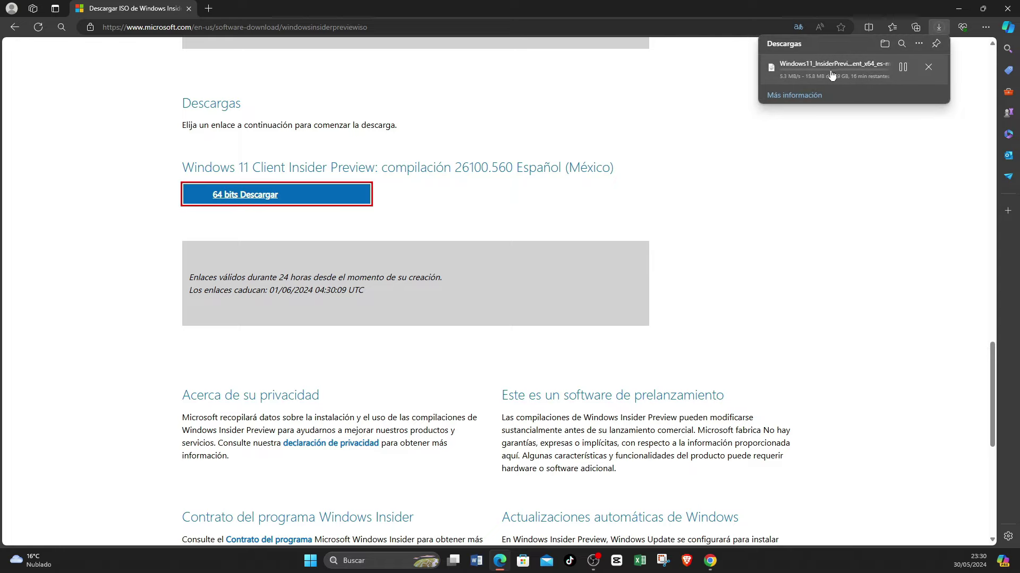
scroll(444, 232, "up", 10)
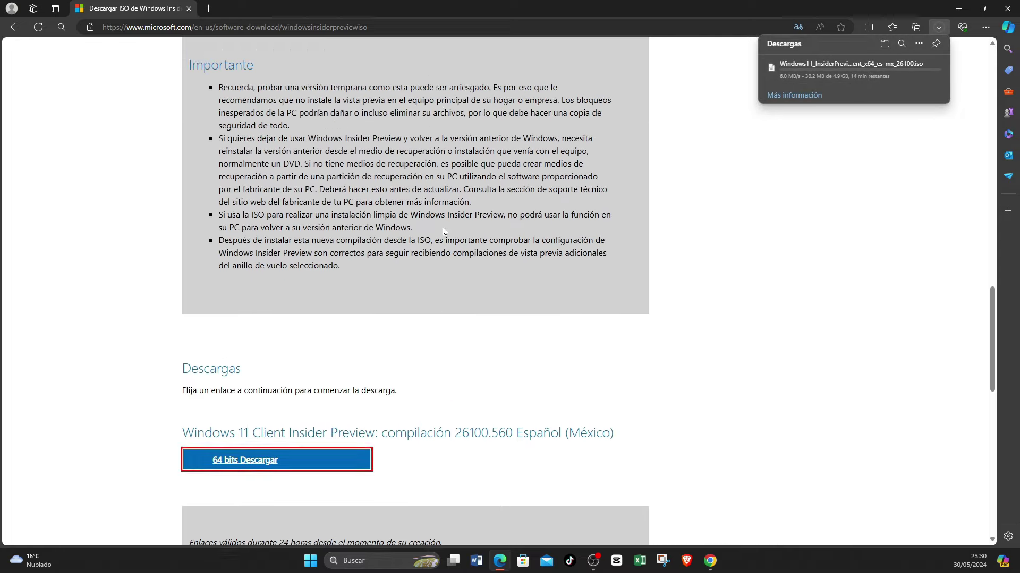
scroll(444, 232, "up", 20)
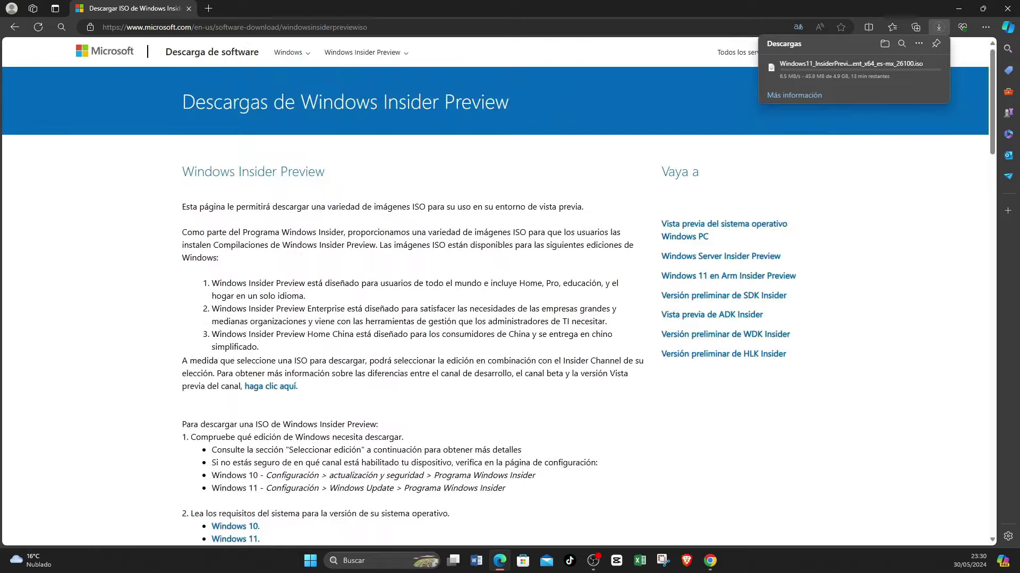
scroll(444, 232, "down", 5)
scroll(415, 292, "down", 7)
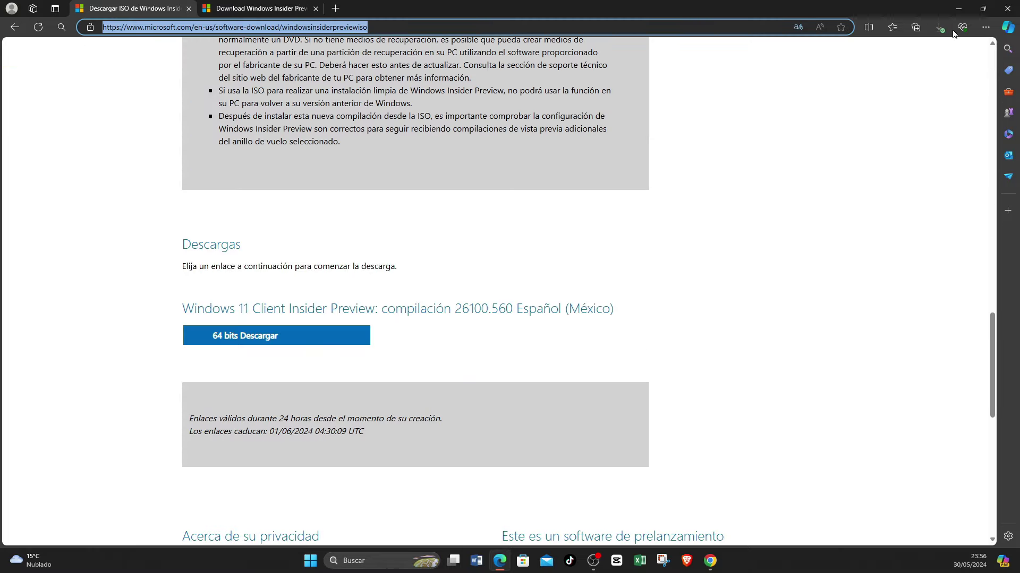
left_click(940, 26)
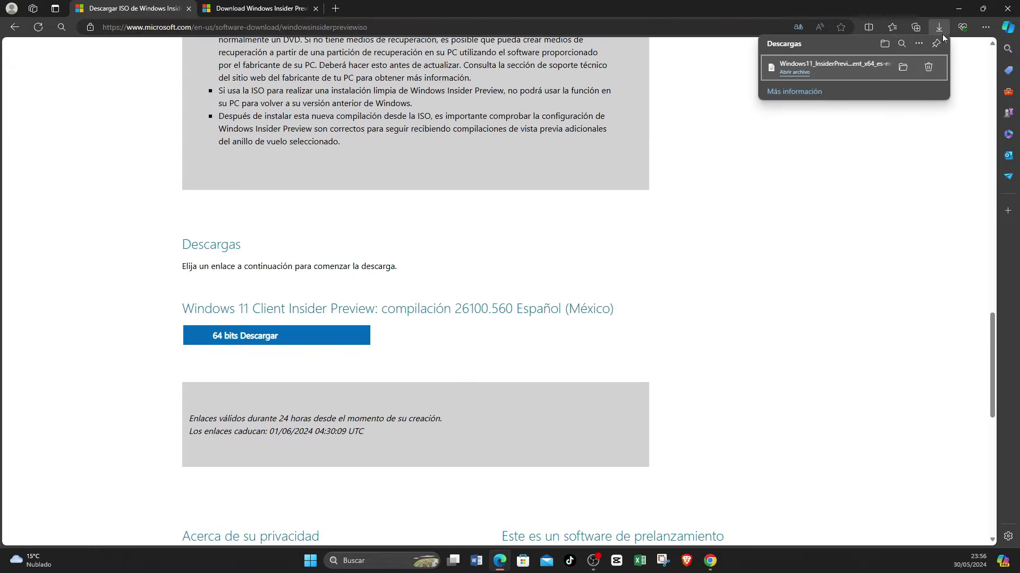
left_click(903, 69)
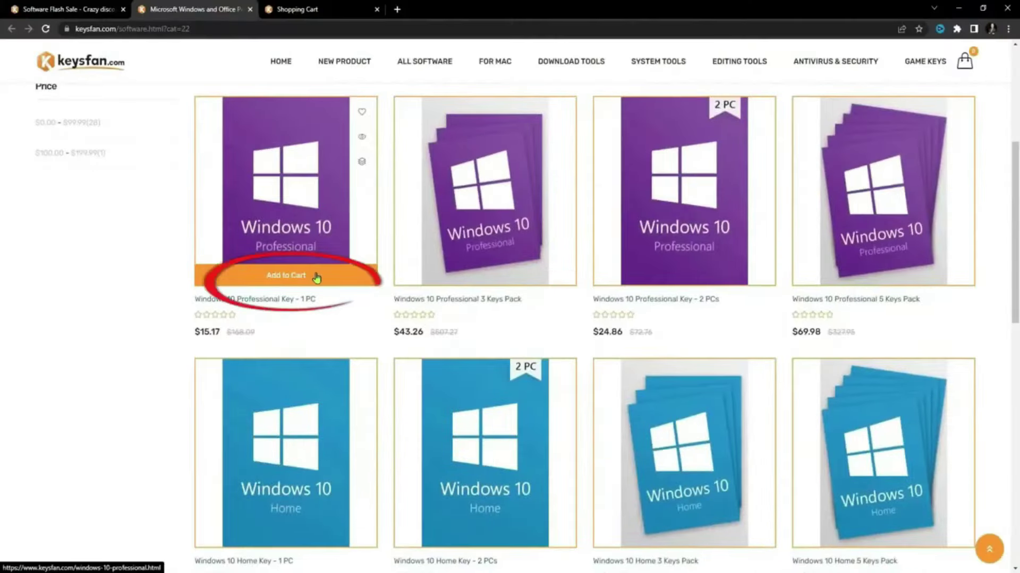
Add the Windows 10 Professional 1-PC key to the cart and reveal the discount code field.
left_click(321, 278)
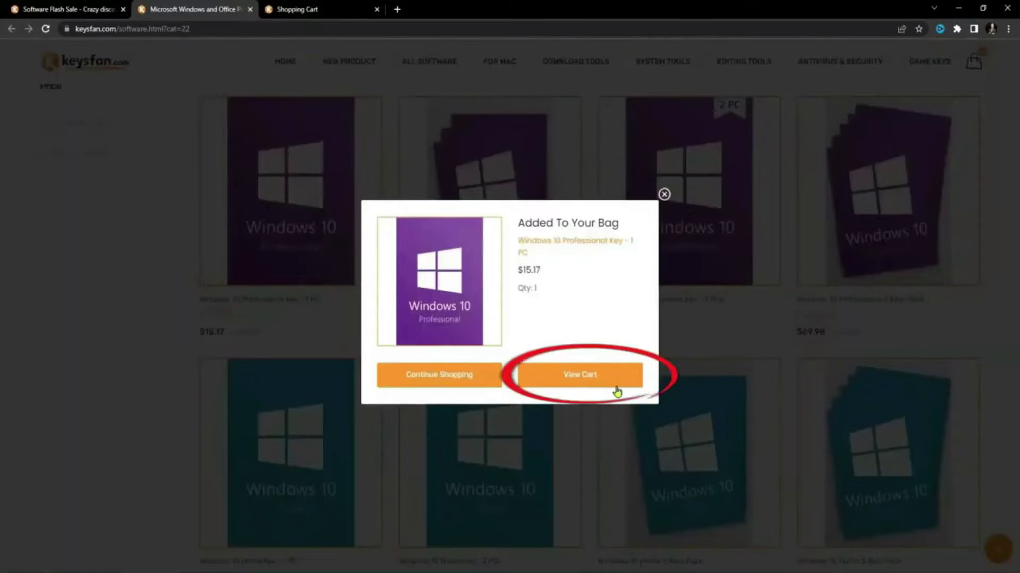
left_click(600, 380)
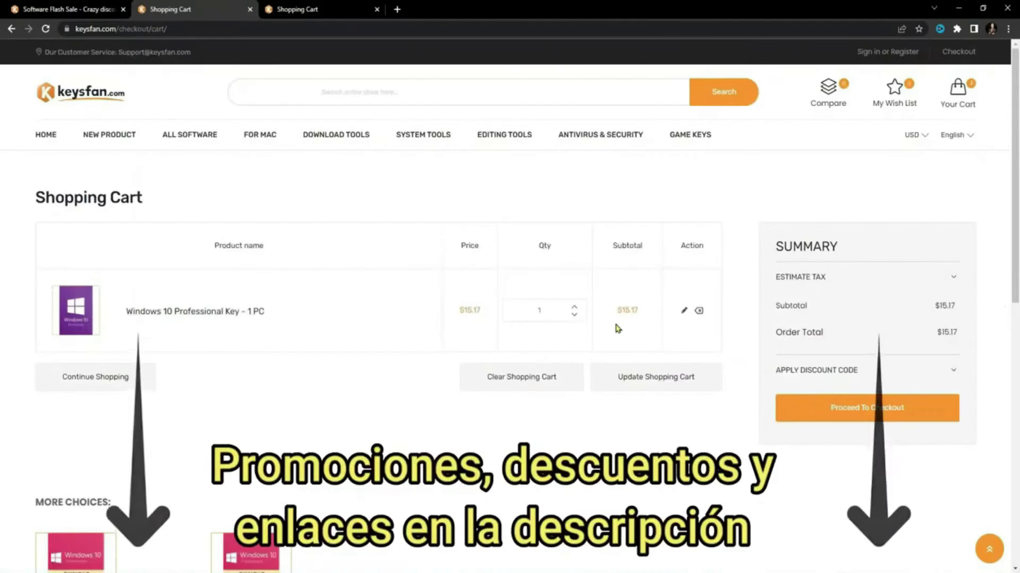
left_click(953, 371)
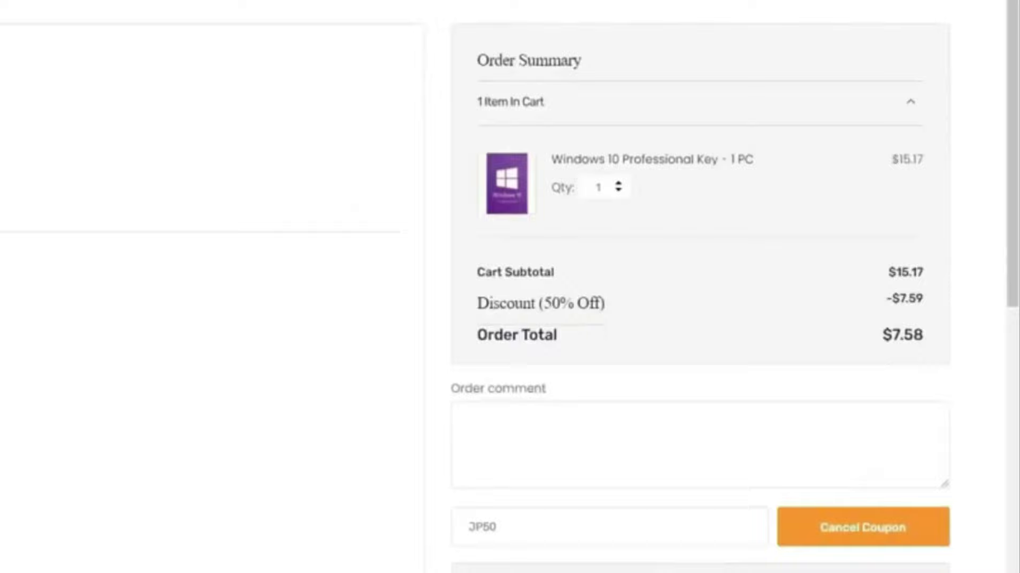
scroll(700, 287, "down", 5)
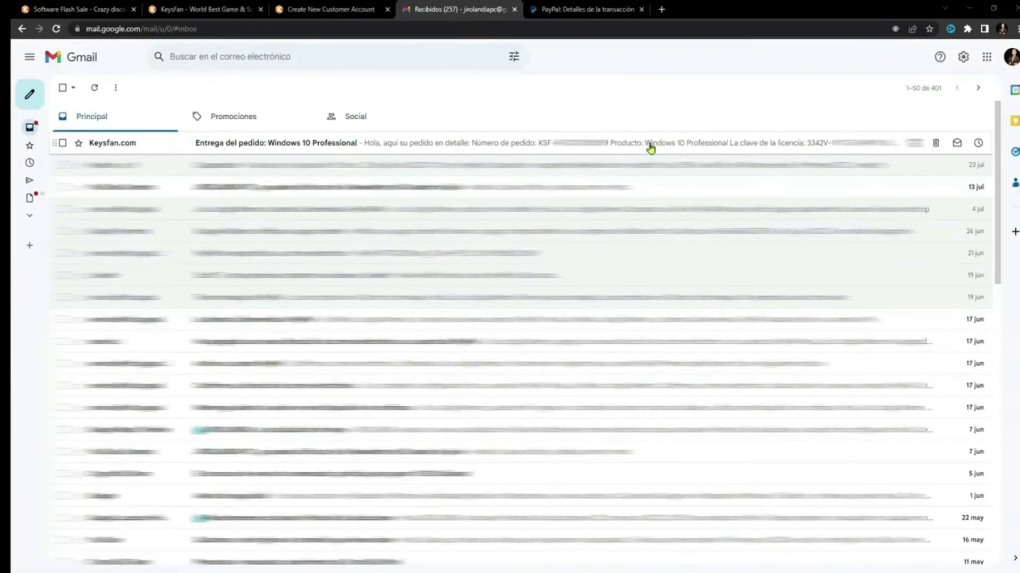
Copy the license key from the order email and paste it into Windows Activation's product key field.
left_click(649, 148)
left_click_drag(153, 272, 194, 271)
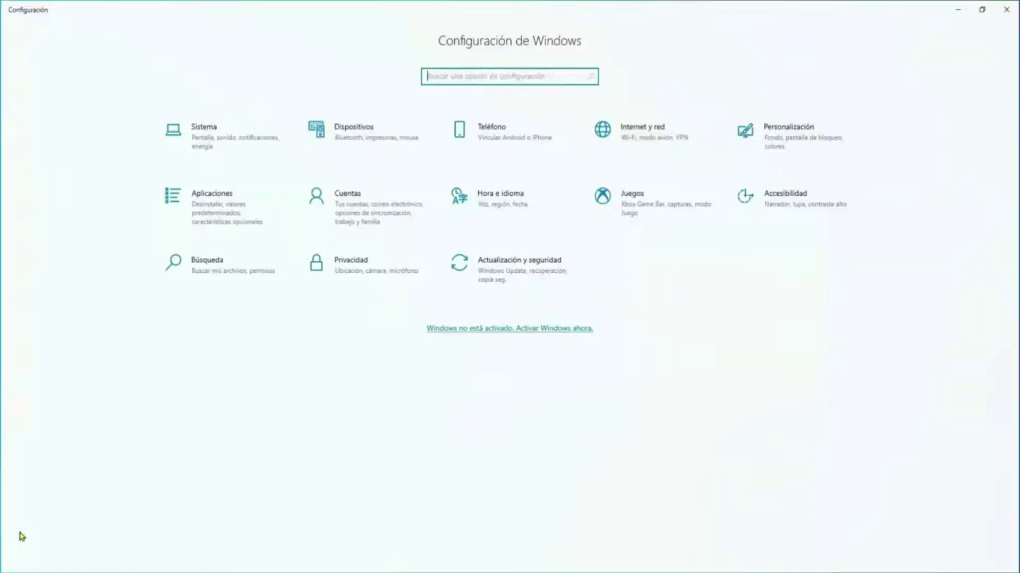
left_click(516, 259)
left_click(98, 285)
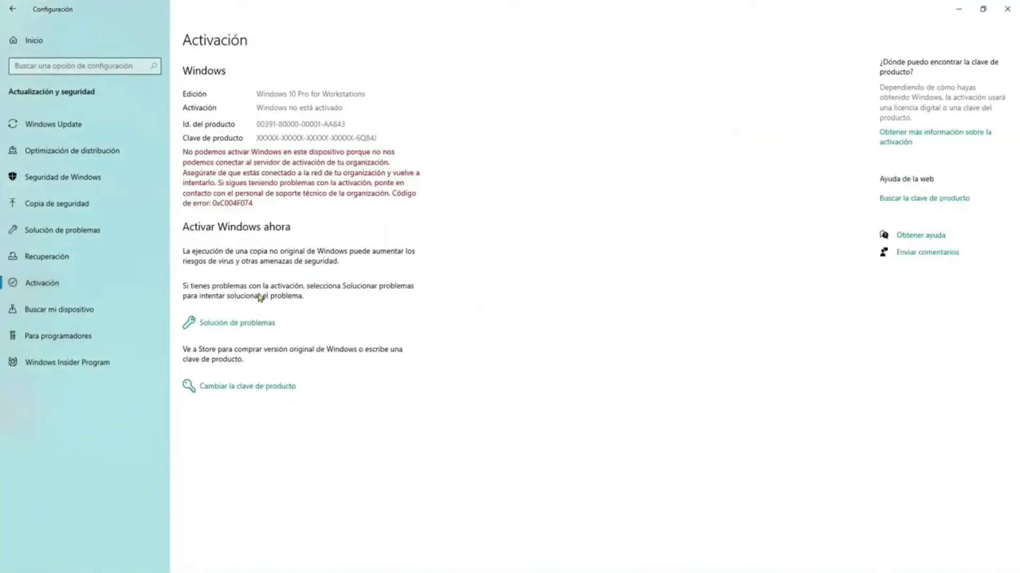
left_click(255, 387)
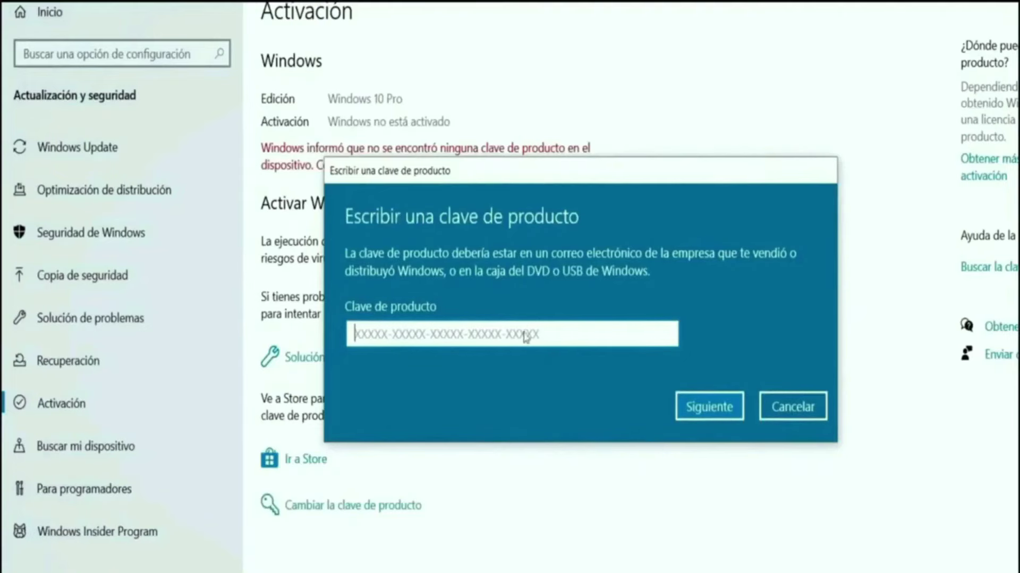
key("ctrl+v")
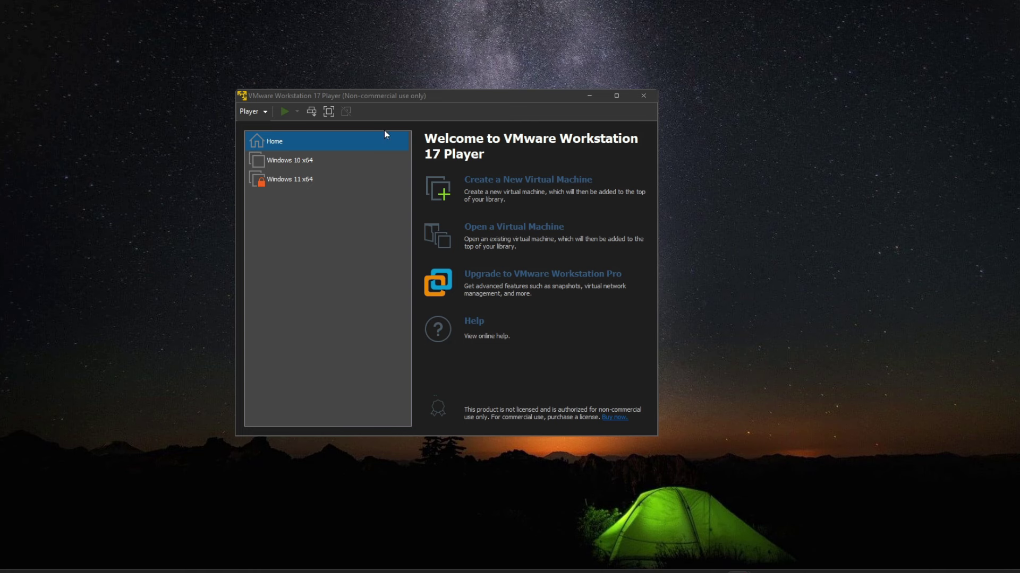
Start a new virtual machine installing from the W11 24H2 ISO on the Desktop.
left_click(499, 180)
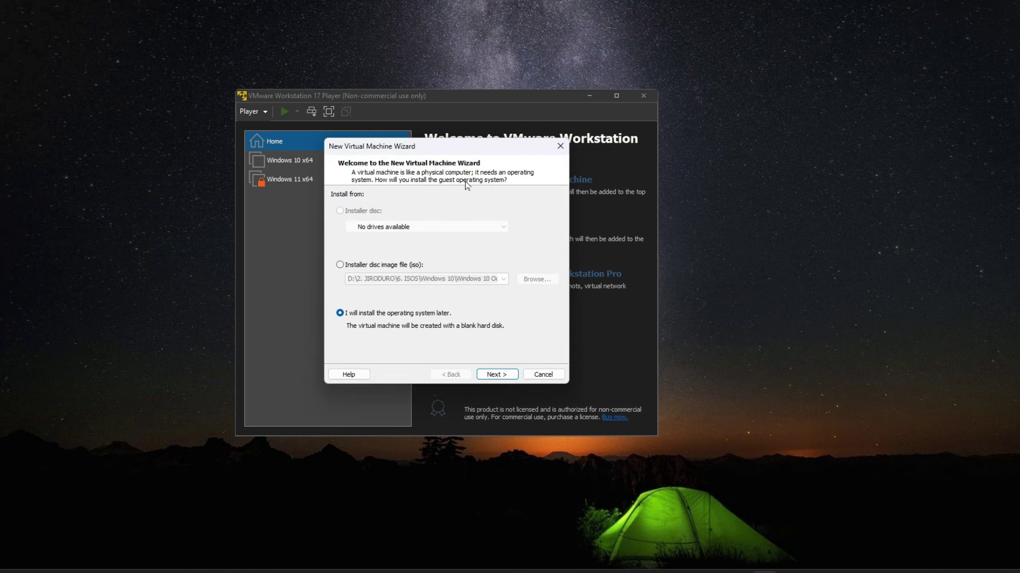
left_click(372, 264)
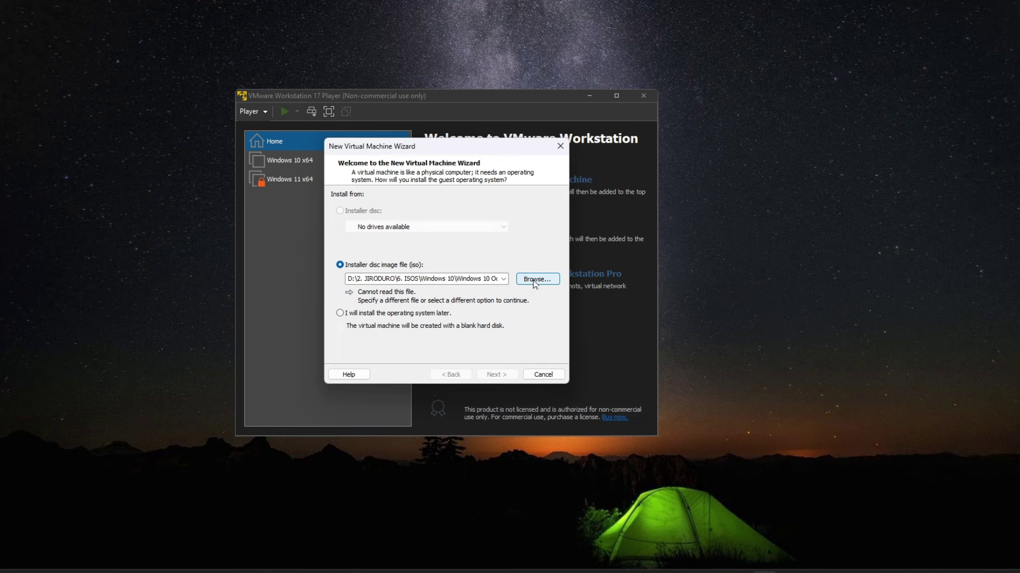
left_click(535, 279)
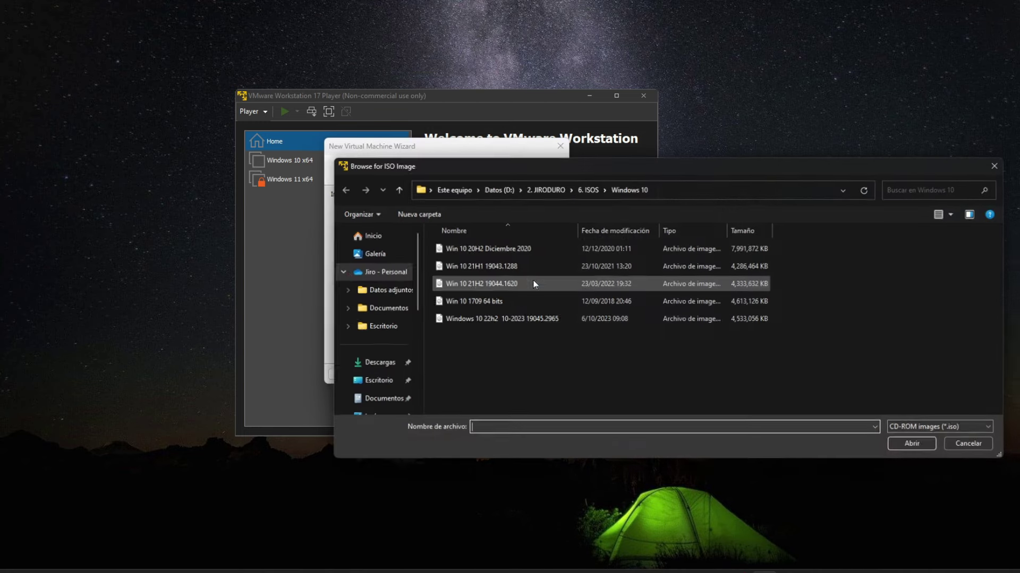
left_click(376, 381)
left_click(711, 351)
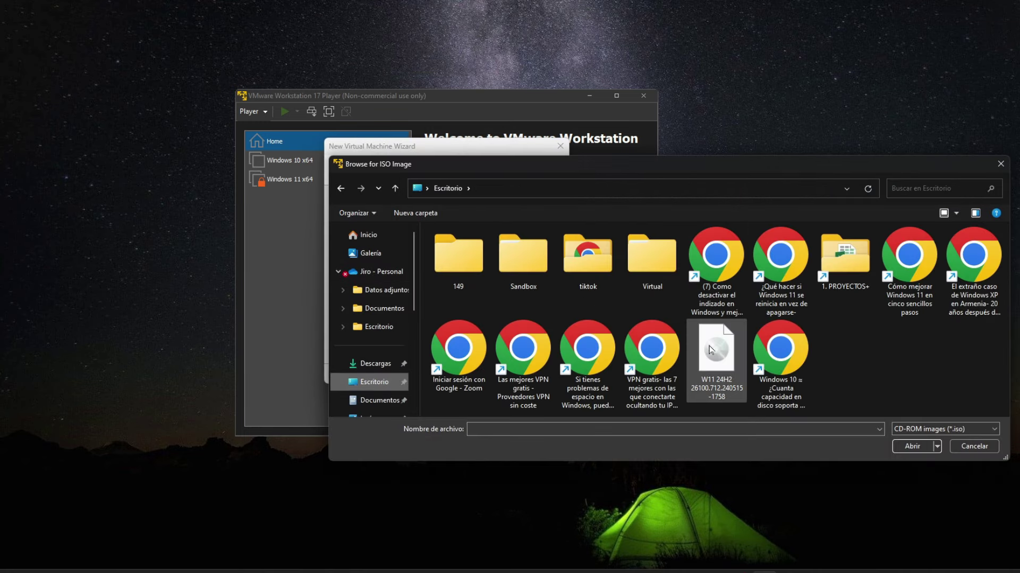
double_click(723, 381)
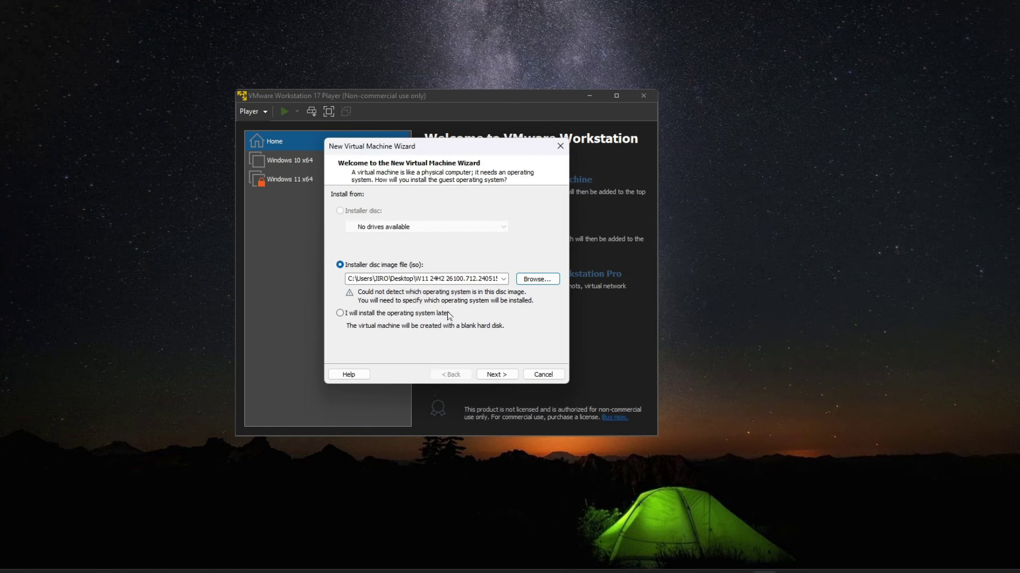
left_click(496, 374)
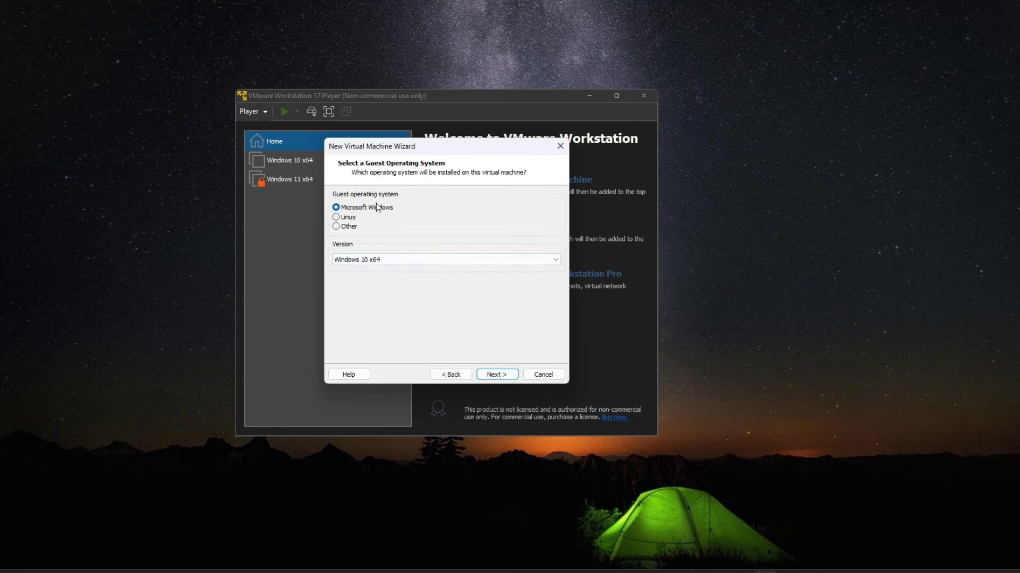
Set the guest operating system version to Windows 11 x64.
left_click(404, 260)
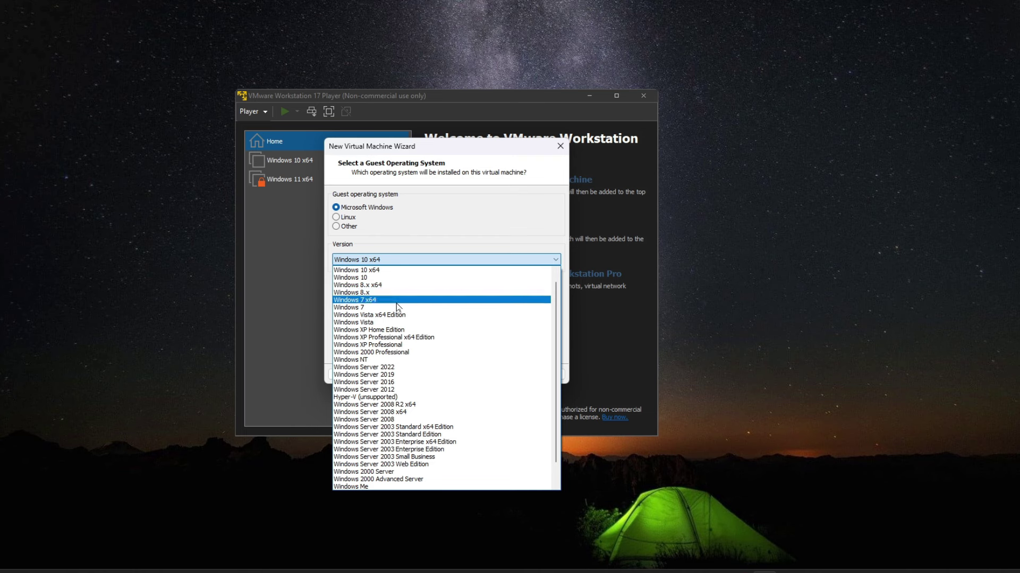
scroll(387, 273, "up", 1)
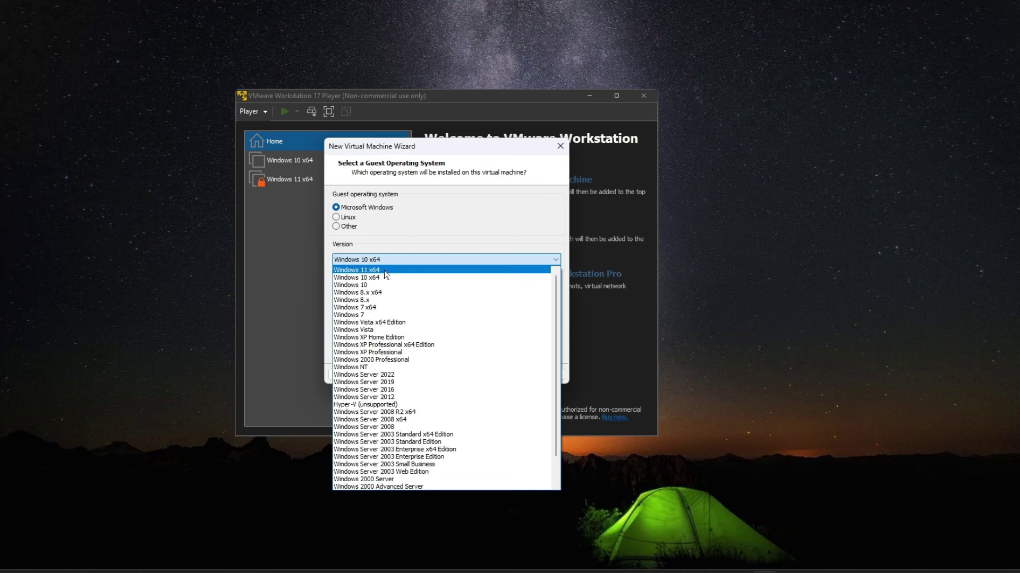
left_click(385, 270)
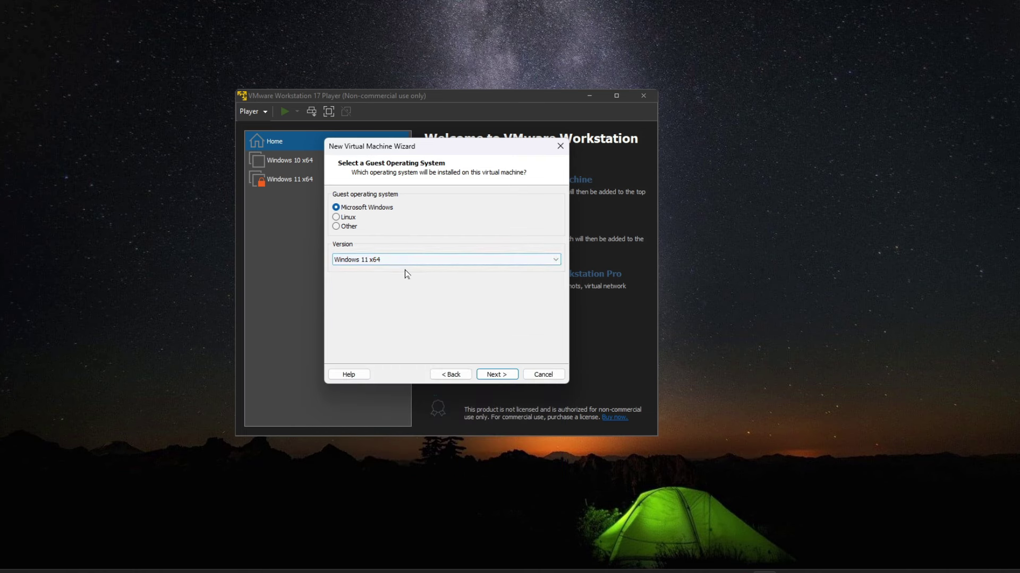
left_click(496, 375)
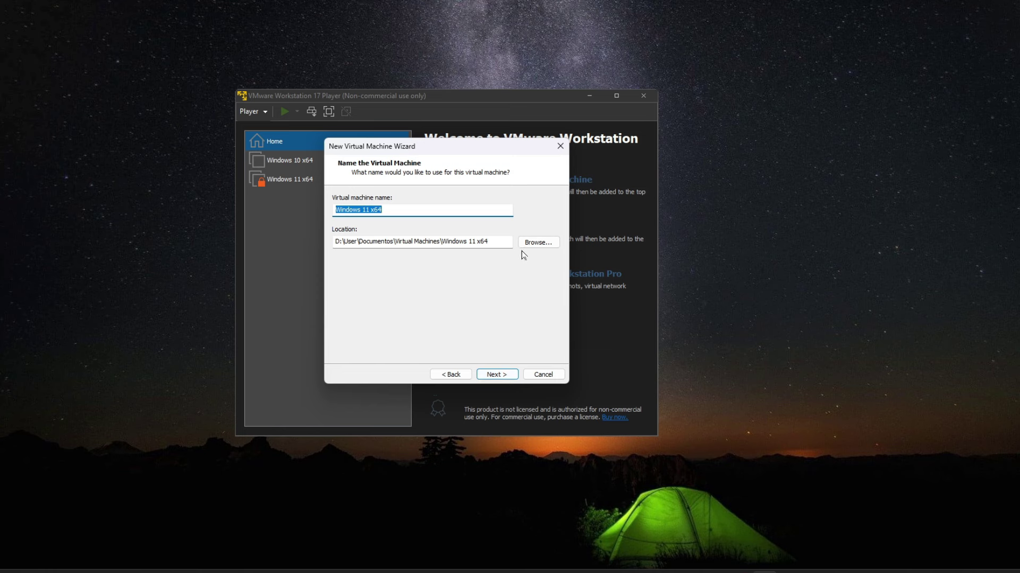
Store the virtual machine in the Virtual folder on the Desktop (Escritorio).
left_click(536, 244)
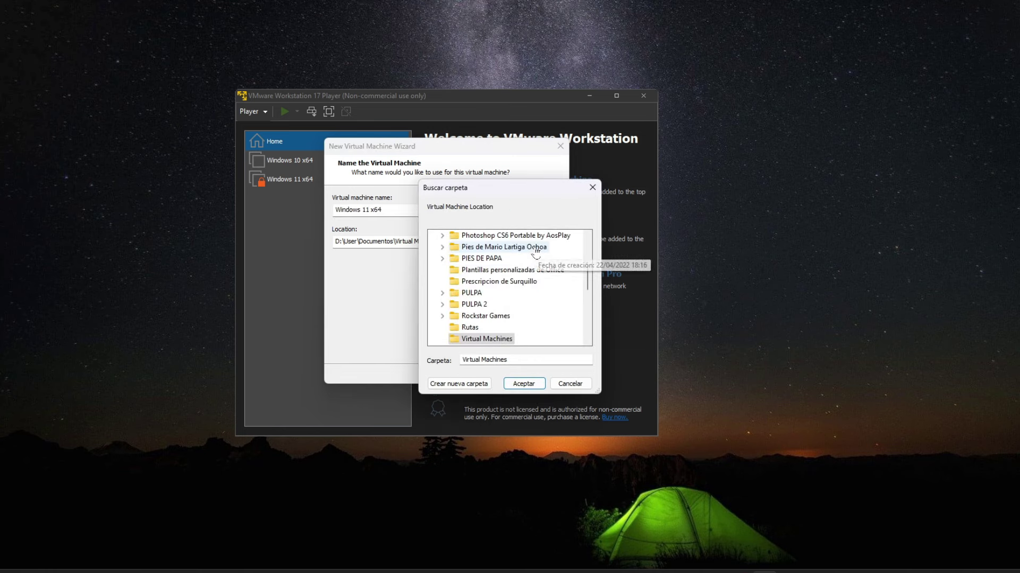
scroll(468, 308, "down", 5)
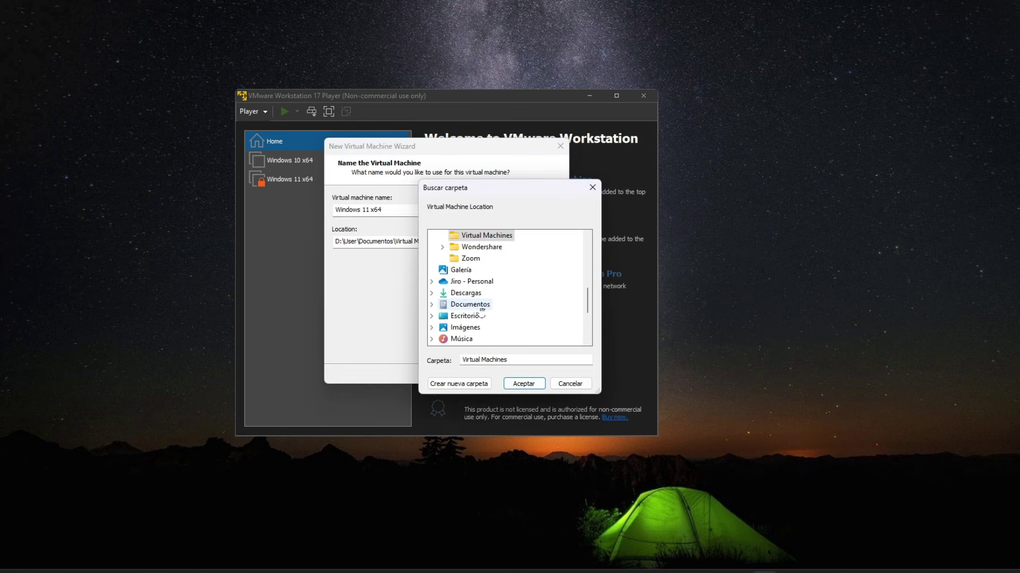
left_click(464, 316)
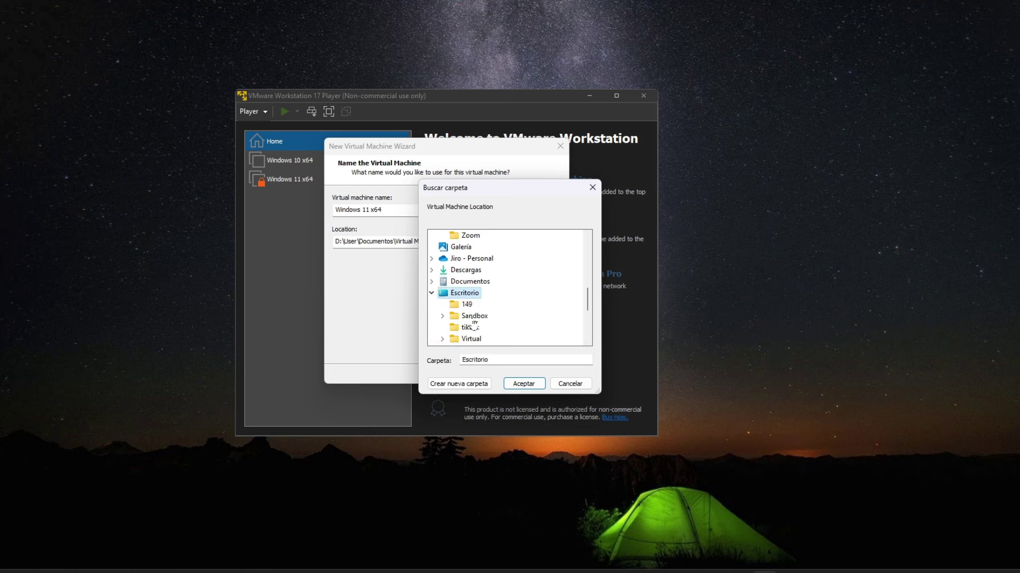
scroll(478, 295, "down", 2)
double_click(470, 269)
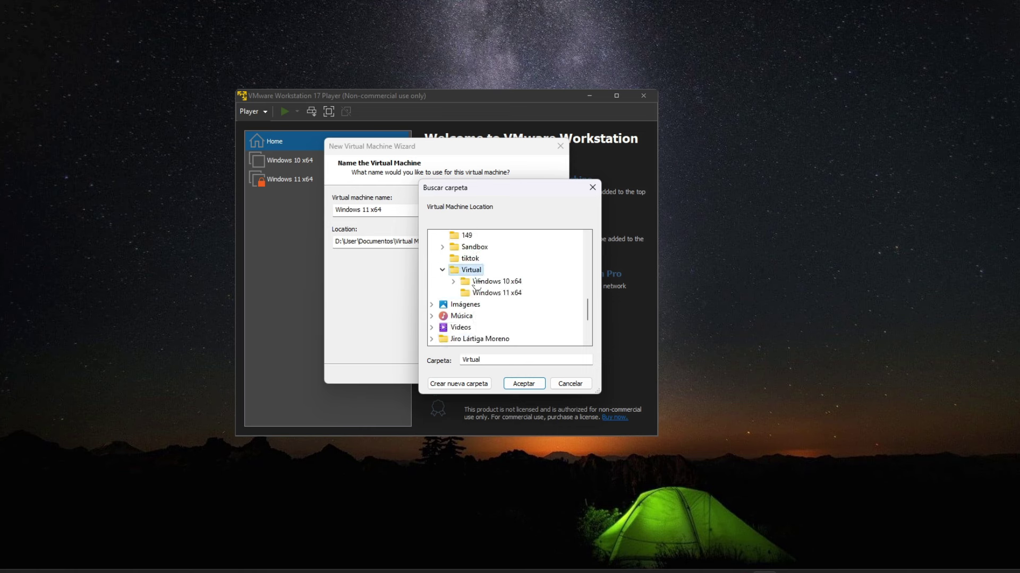
left_click(531, 383)
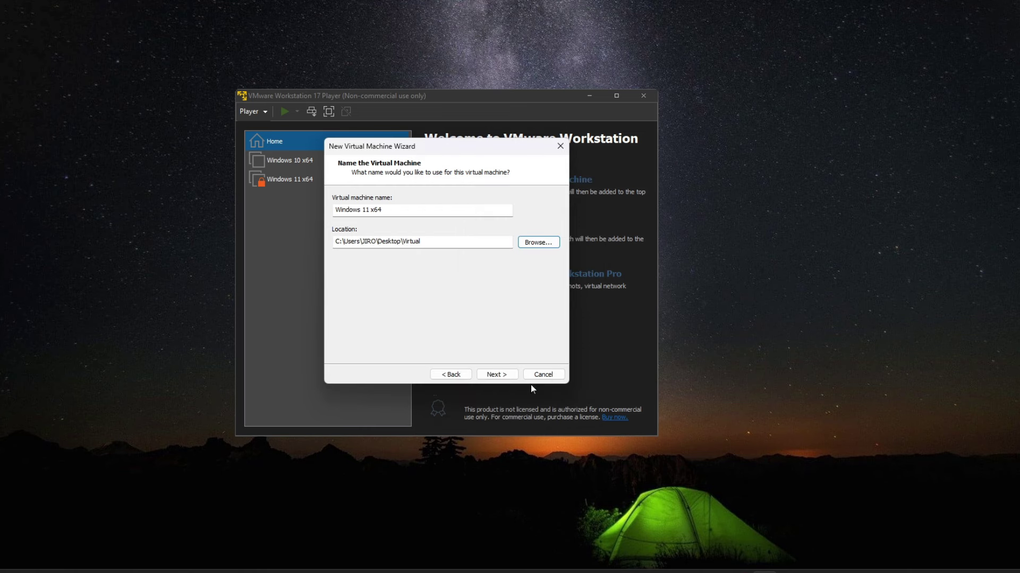
Enter and confirm the virtual machine's encryption password.
left_click(500, 378)
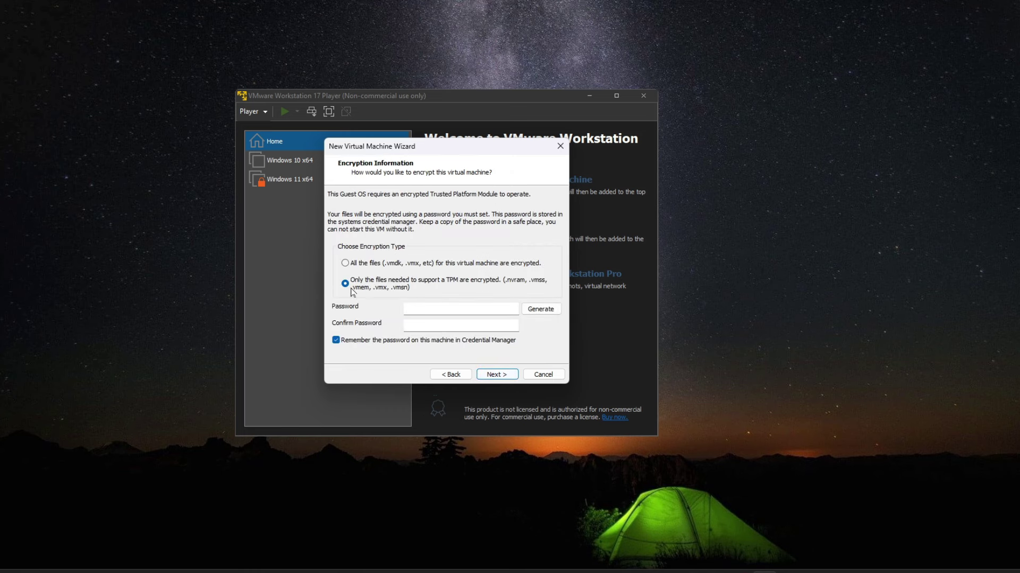
left_click(409, 309)
type("p")
key("Tab")
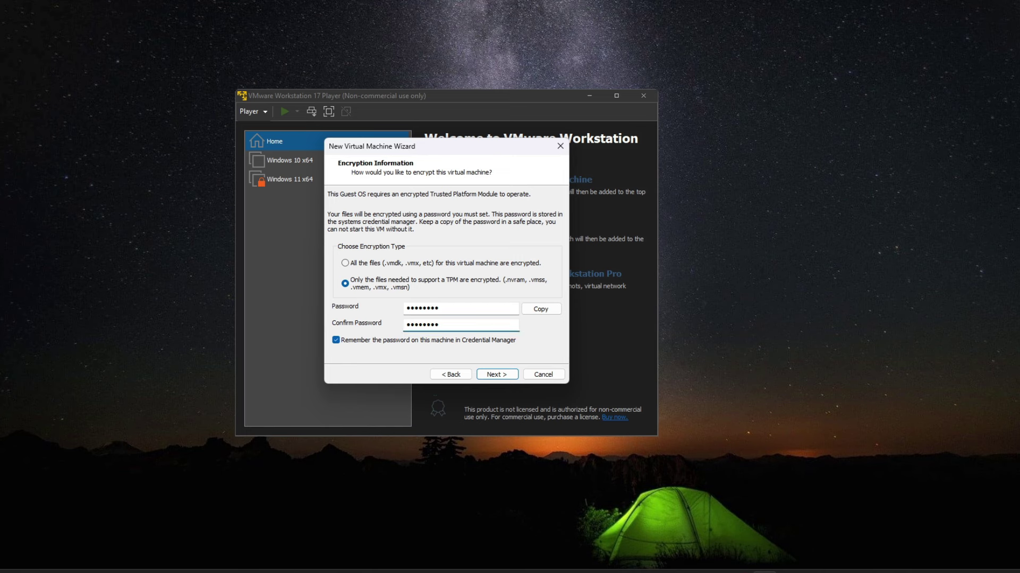
Keep the 64 GB disk size and finish creating the Windows 11 x64 machine.
left_click(493, 374)
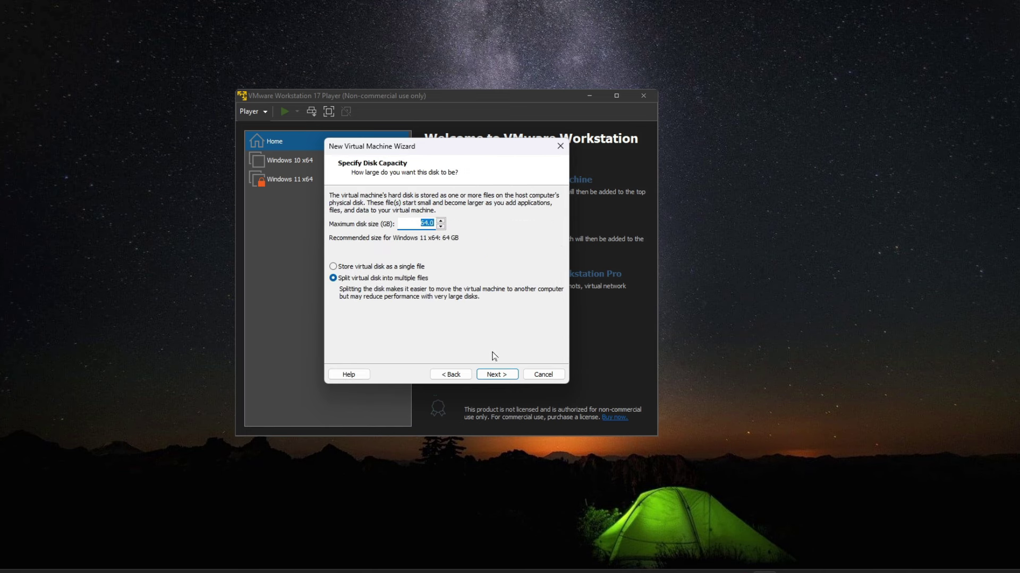
left_click(505, 374)
left_click(496, 375)
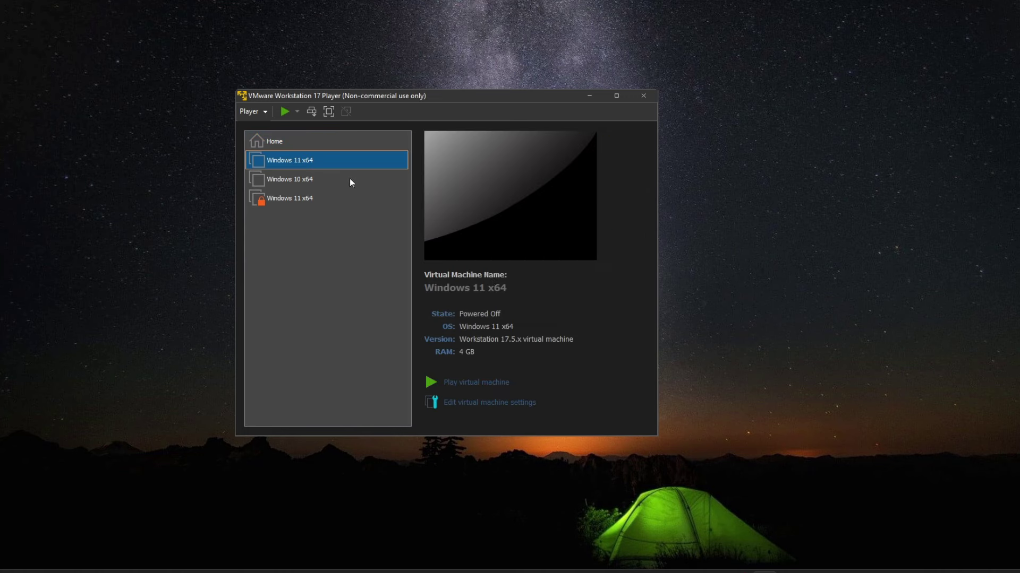
Review the Trusted Platform Module device and general options in the machine's settings.
left_click(490, 403)
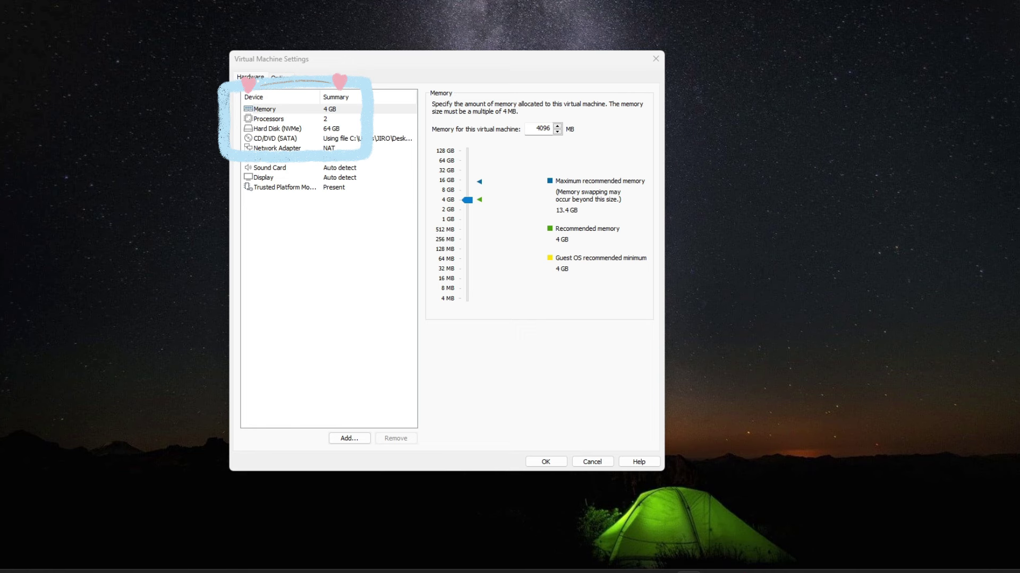
left_click(333, 189)
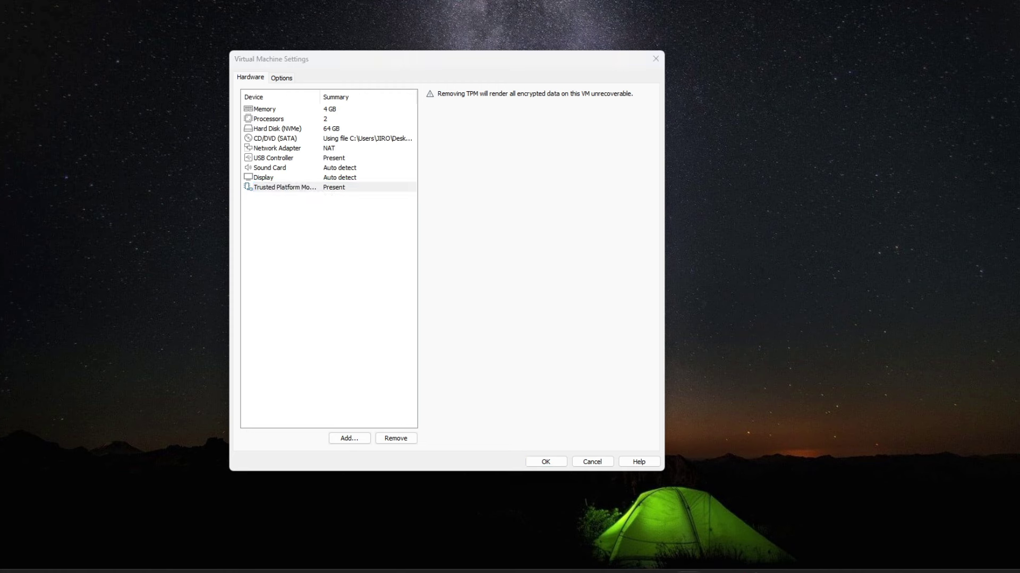
left_click(281, 78)
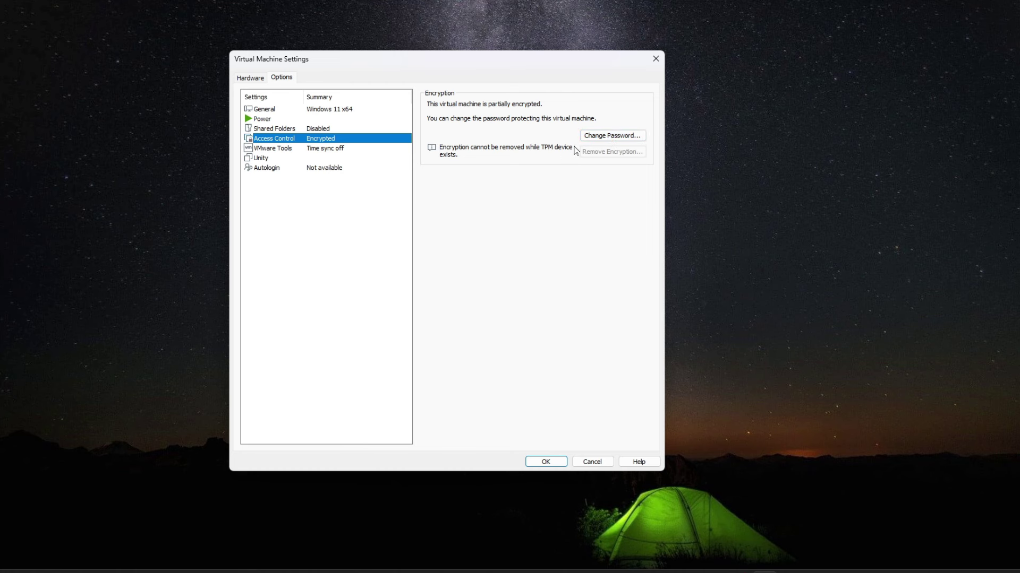
left_click(250, 78)
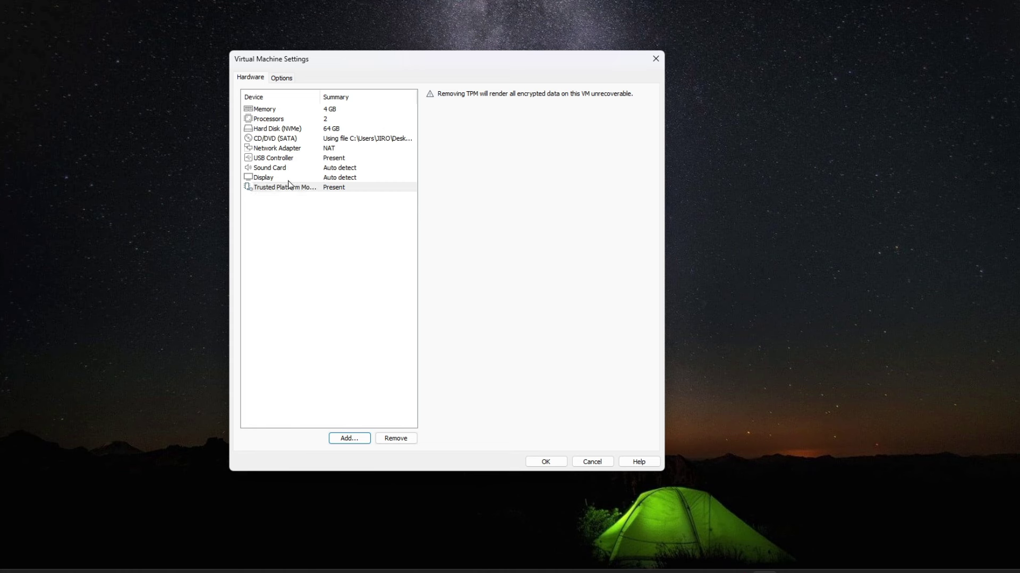
Try adding another Trusted Platform Module, cancel the wizard, and save the settings with OK.
left_click(348, 438)
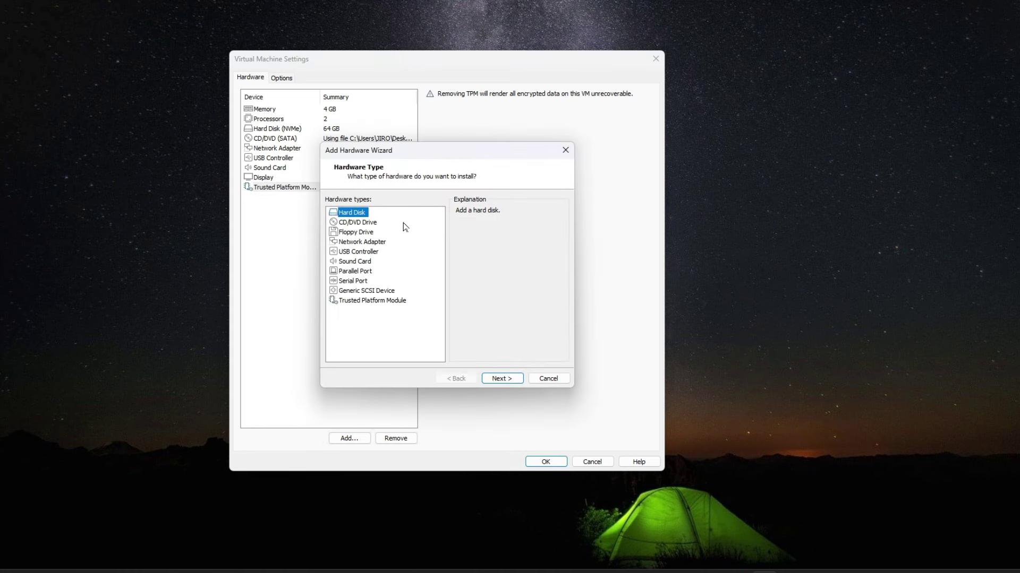
left_click(361, 301)
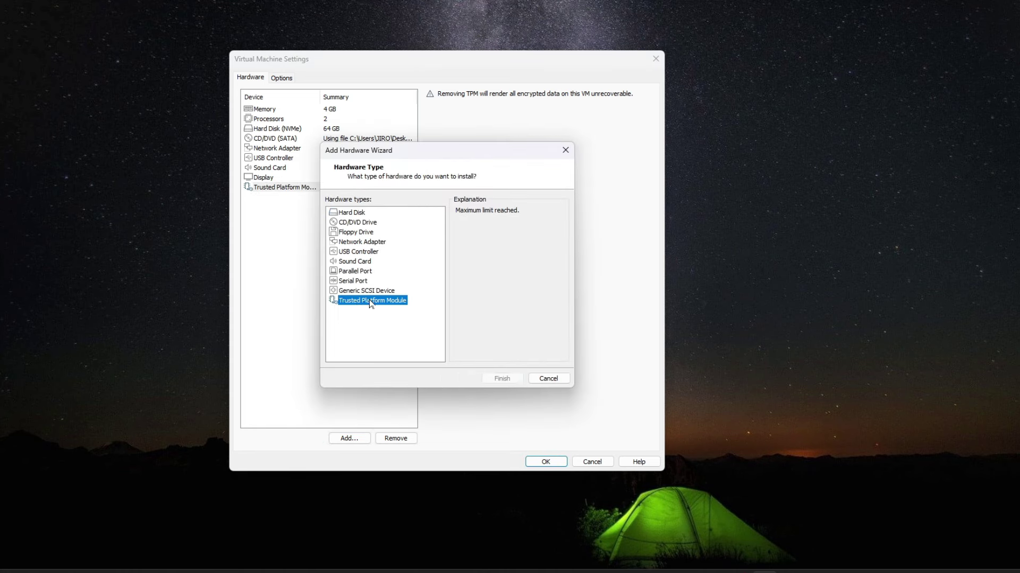
left_click(565, 150)
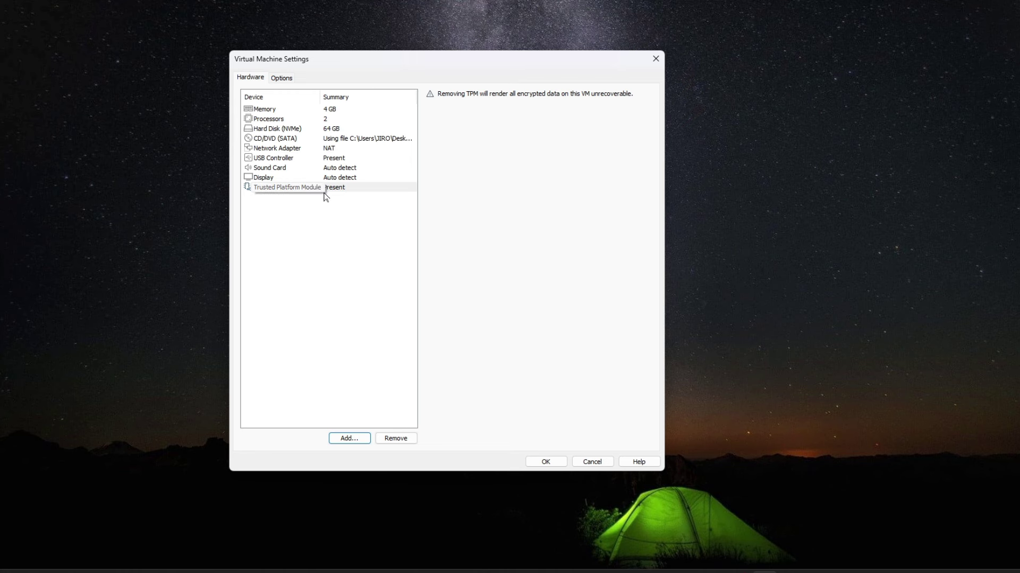
left_click(341, 190)
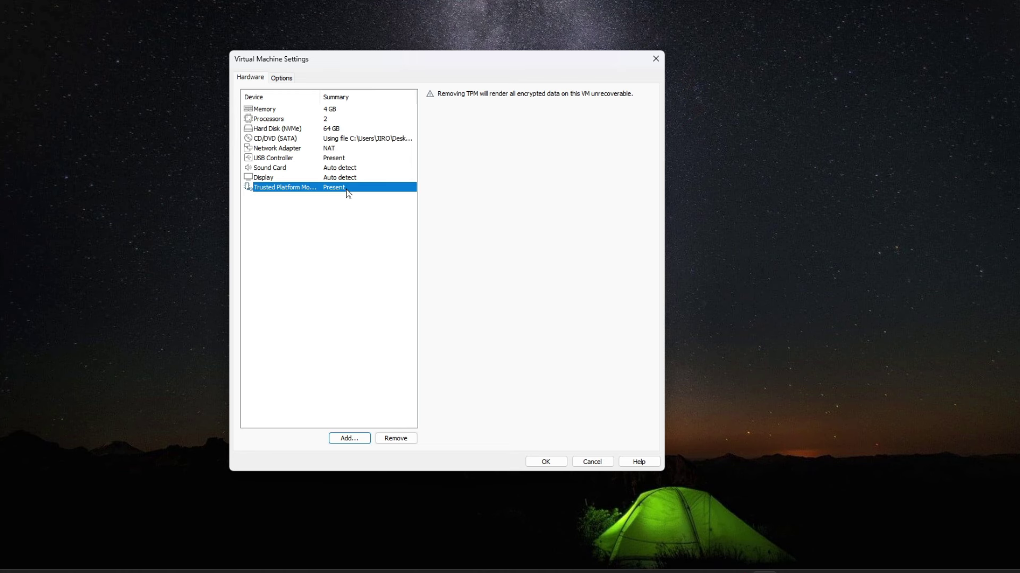
left_click(547, 463)
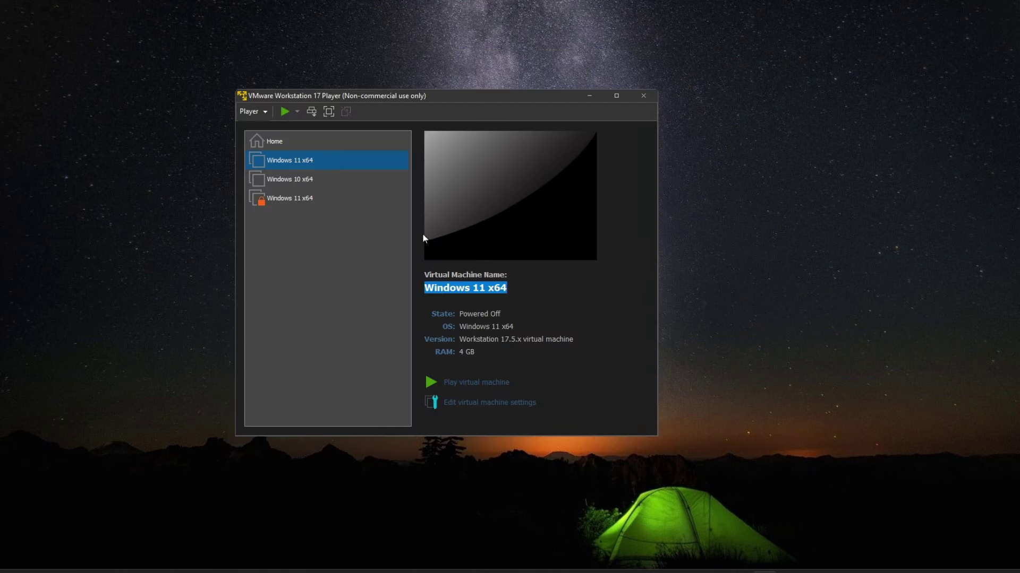
Power on the Windows 11 x64 VM, maximize its console, and boot from the DVD.
left_click(431, 383)
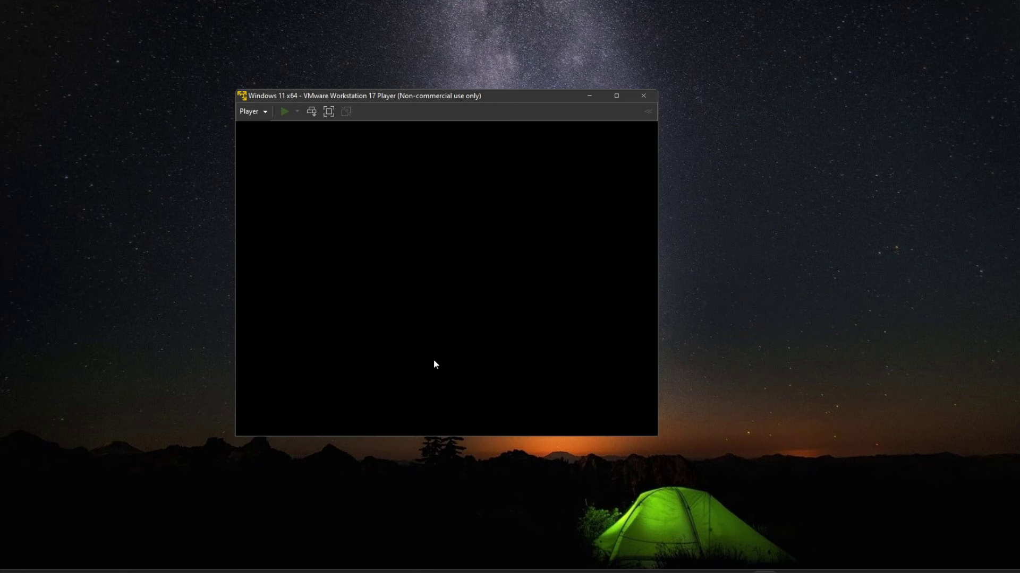
left_click(616, 96)
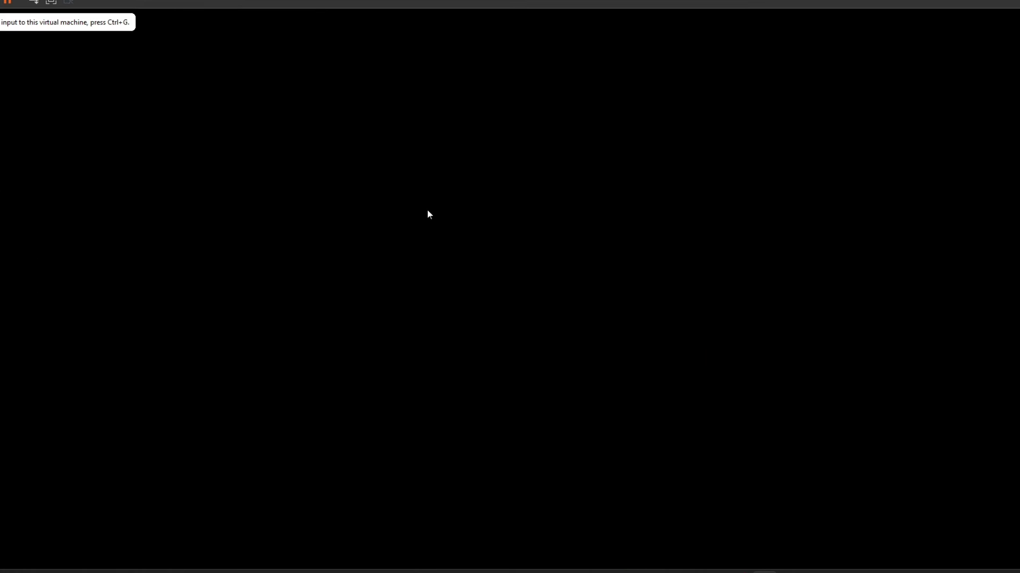
left_click(450, 237)
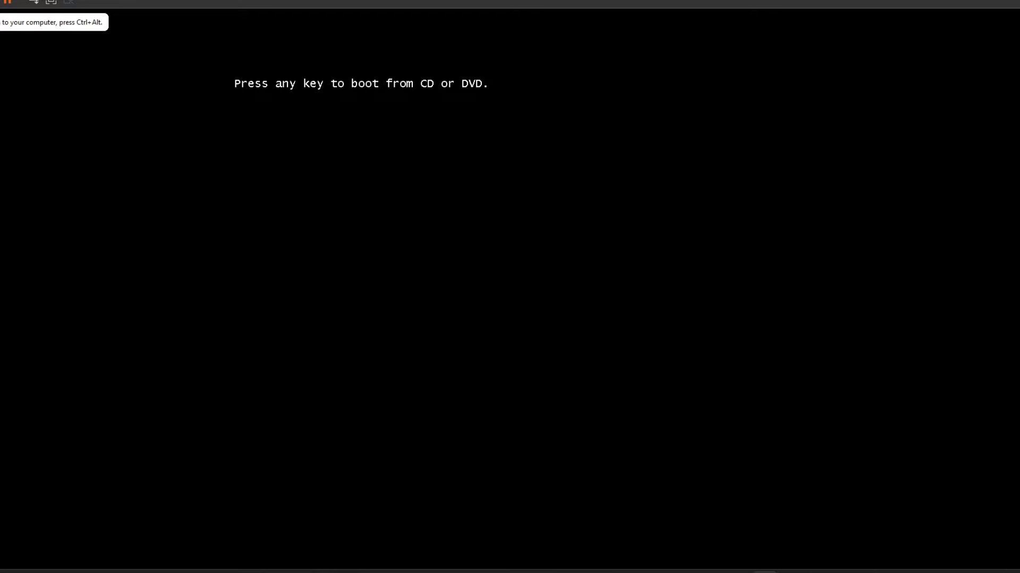
key("Return")
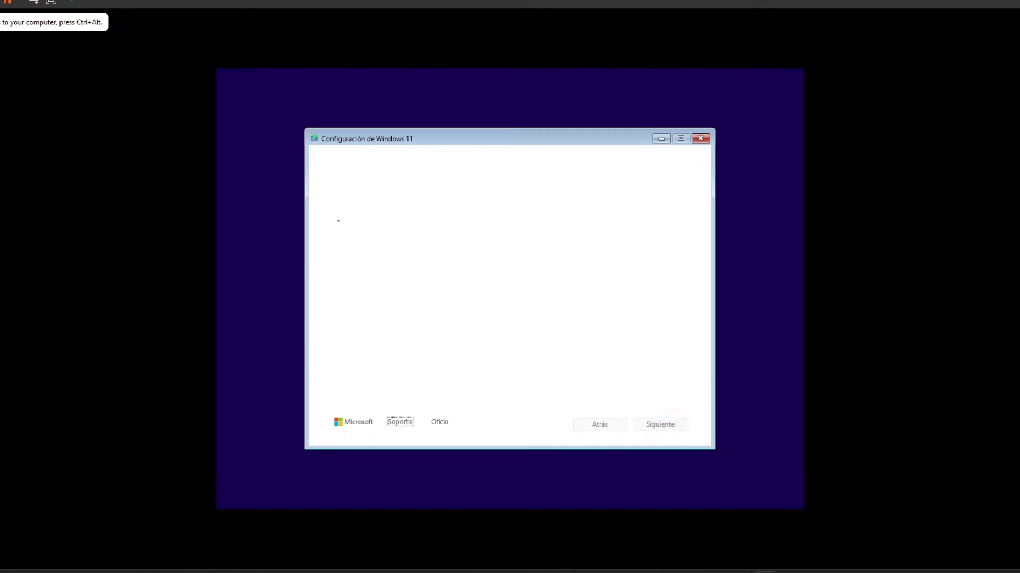
Set the format to Español (Perú) and keep the Latinoamérica keyboard.
left_click(491, 246)
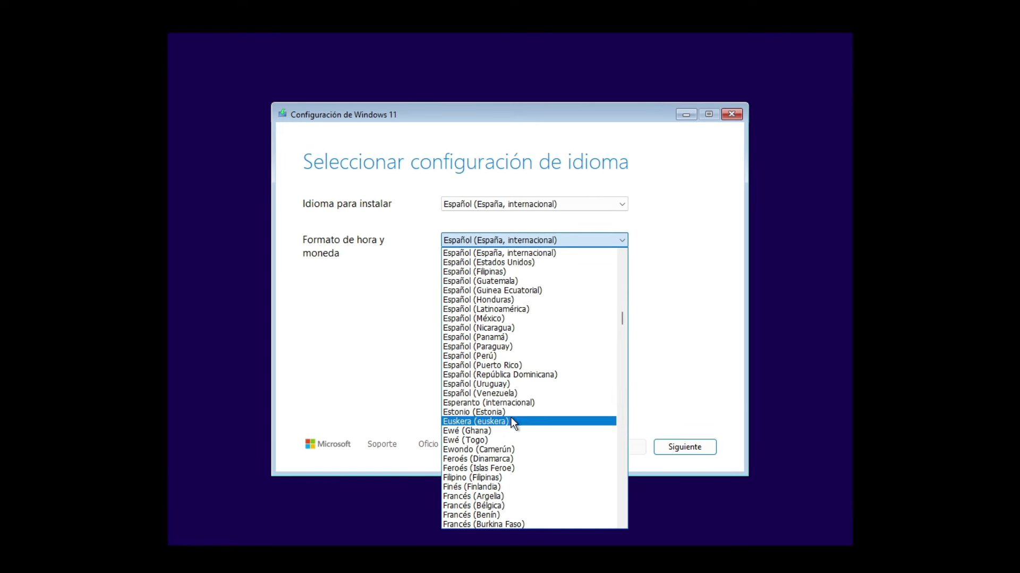
left_click(495, 356)
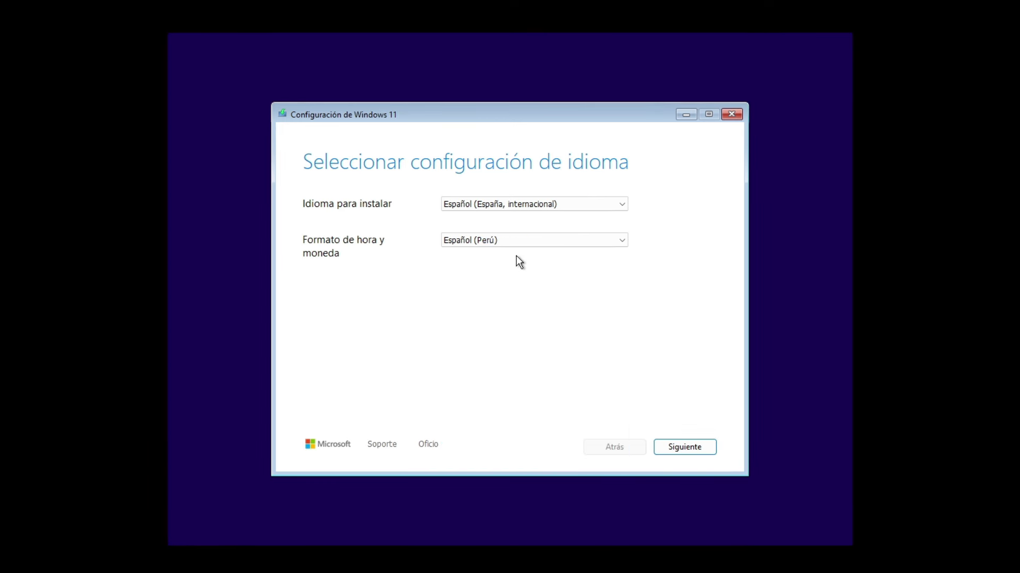
left_click(672, 446)
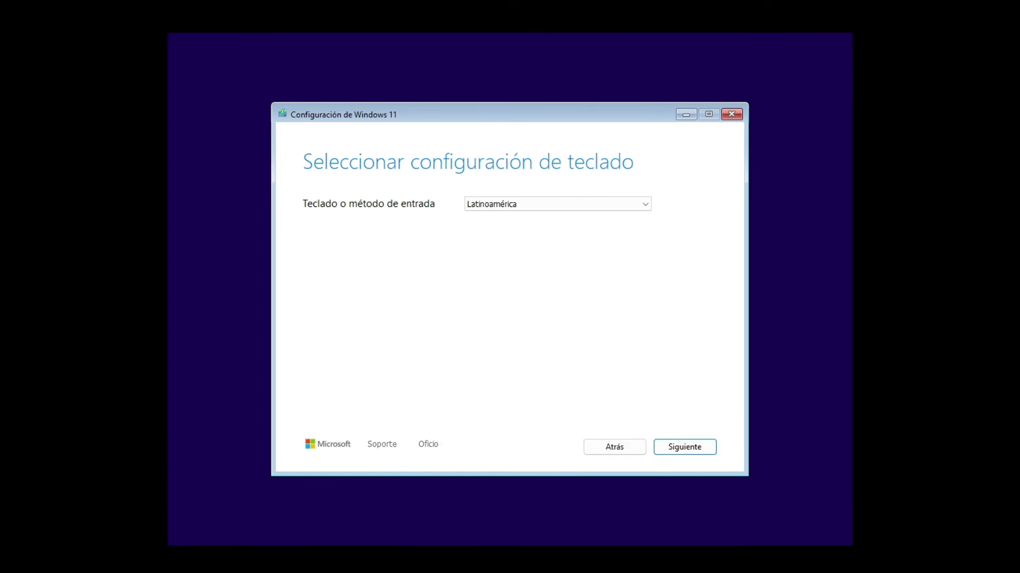
left_click(683, 446)
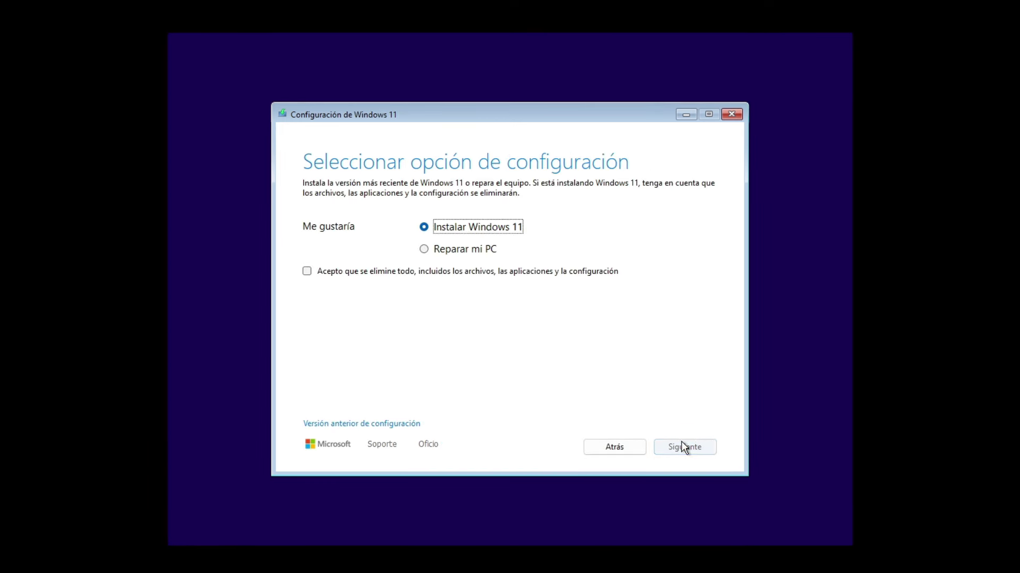
Proceed without a product key and choose the Windows 11 Pro edition.
left_click(307, 274)
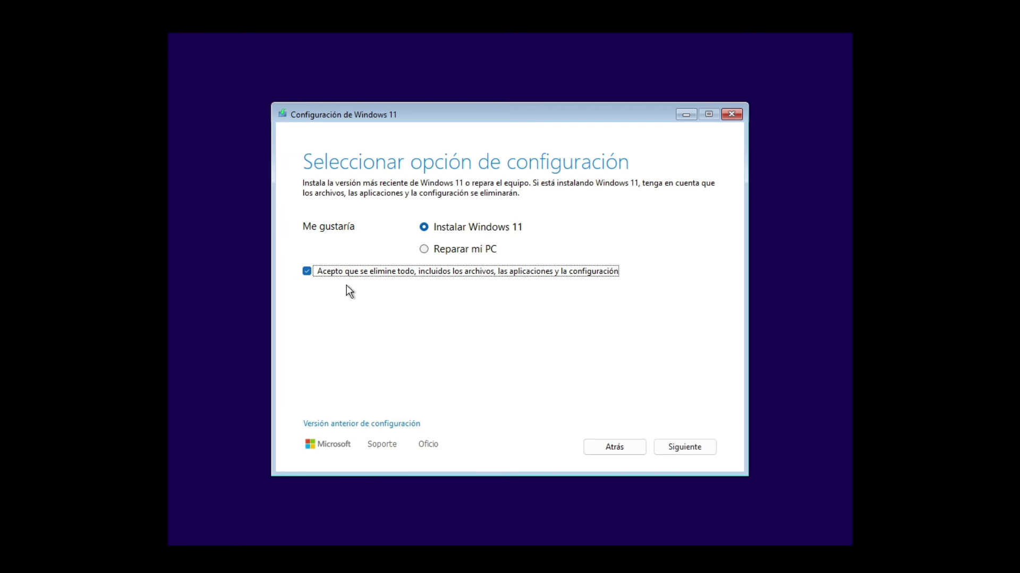
left_click(702, 448)
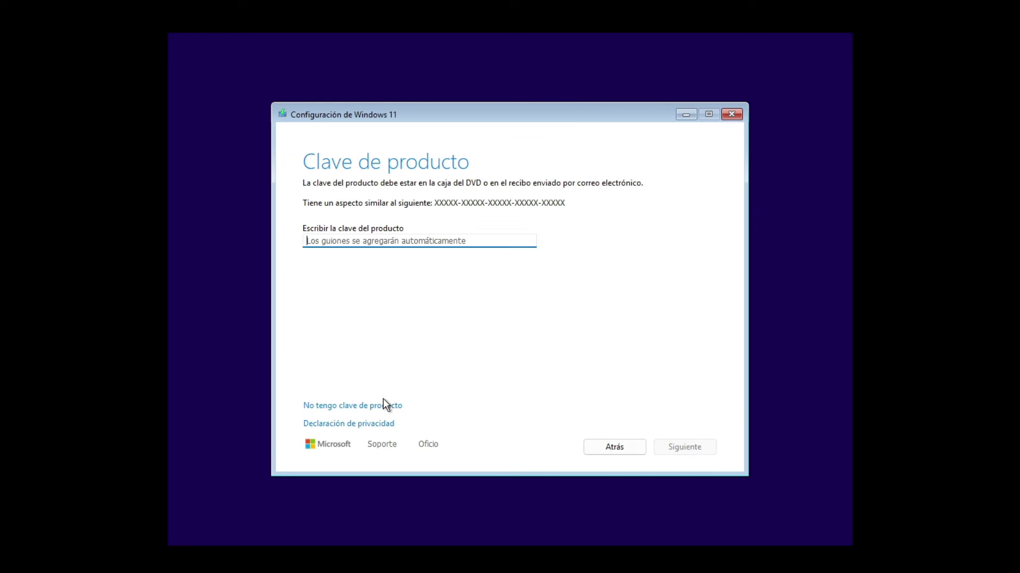
left_click(372, 407)
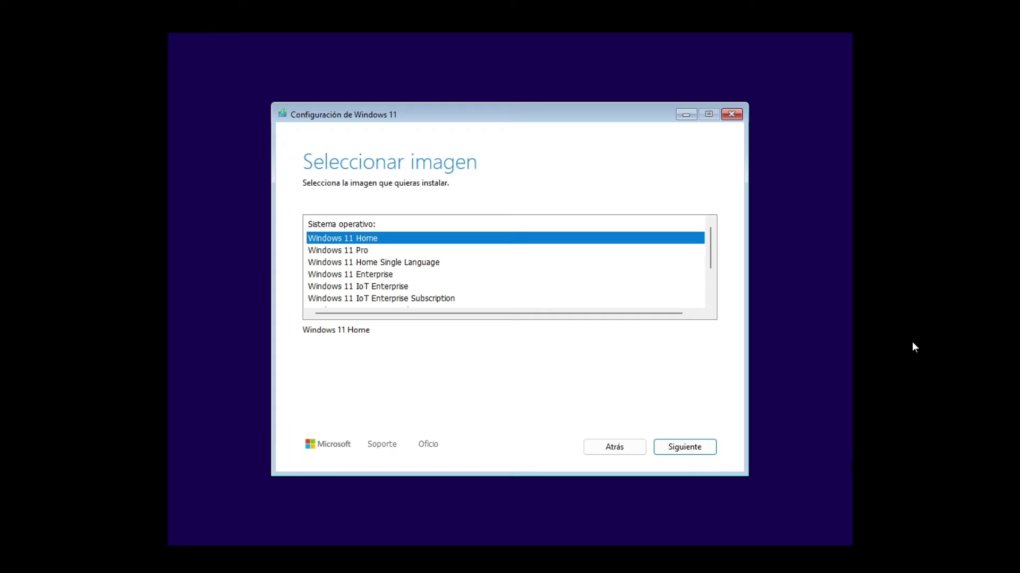
left_click(370, 253)
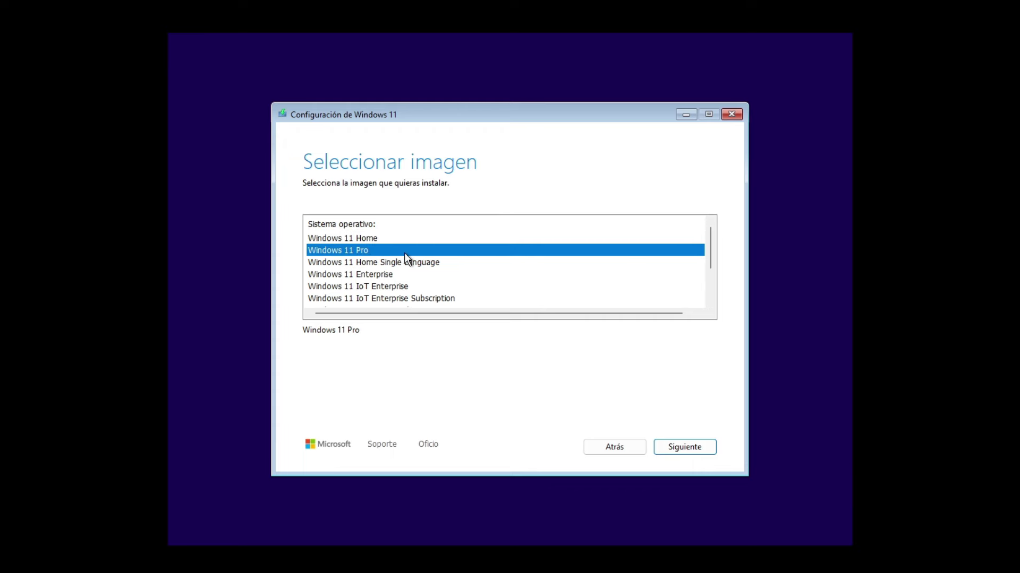
left_click(681, 452)
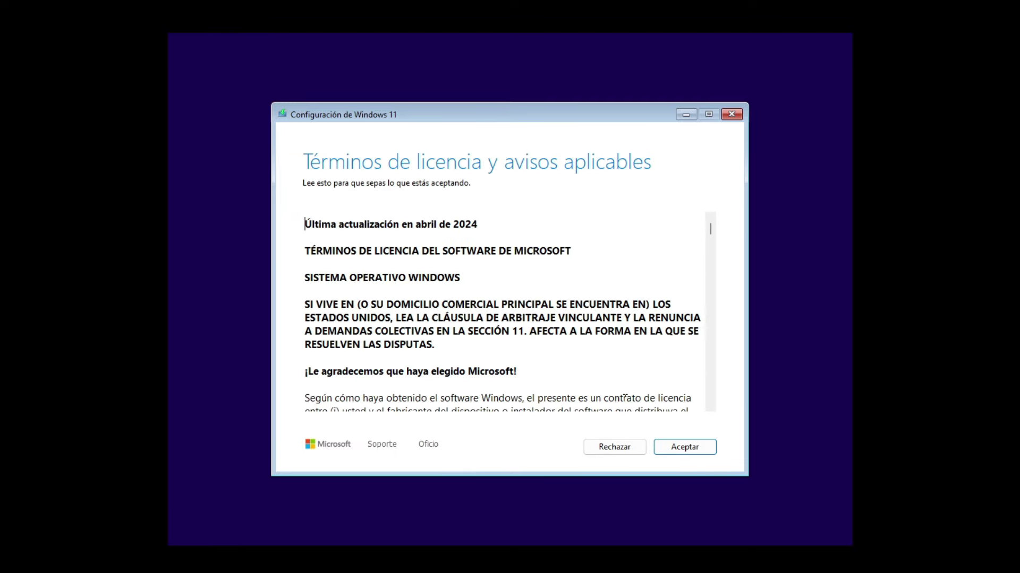
Accept the license terms and install Windows 11 Pro onto unallocated Disk 0.
left_click(700, 451)
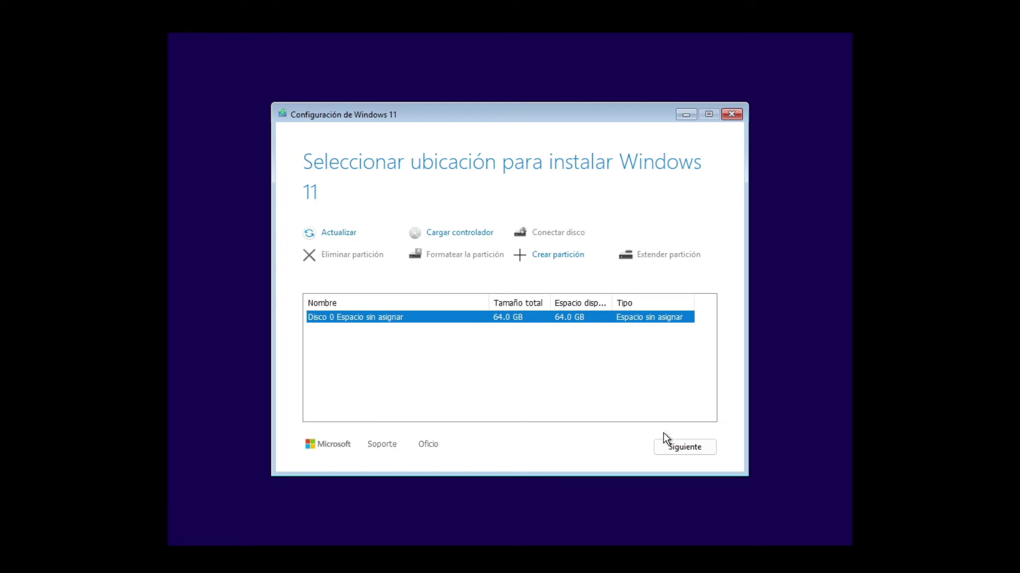
left_click(685, 448)
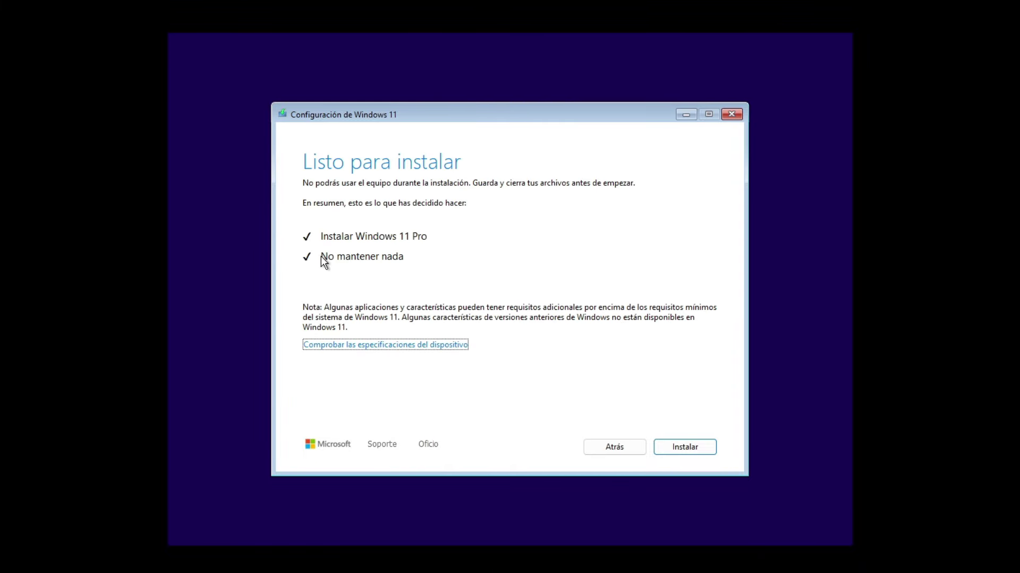
left_click(689, 451)
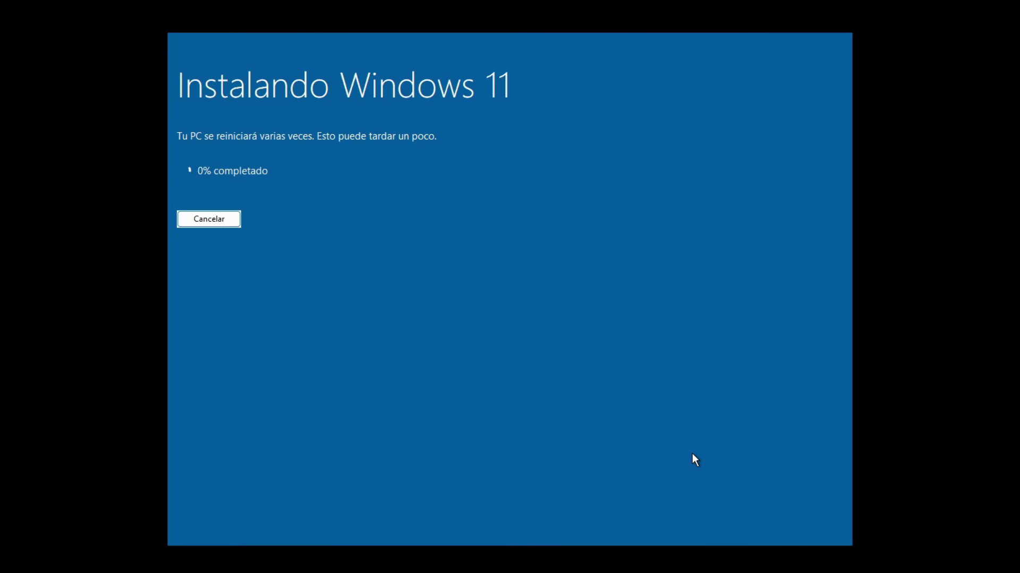